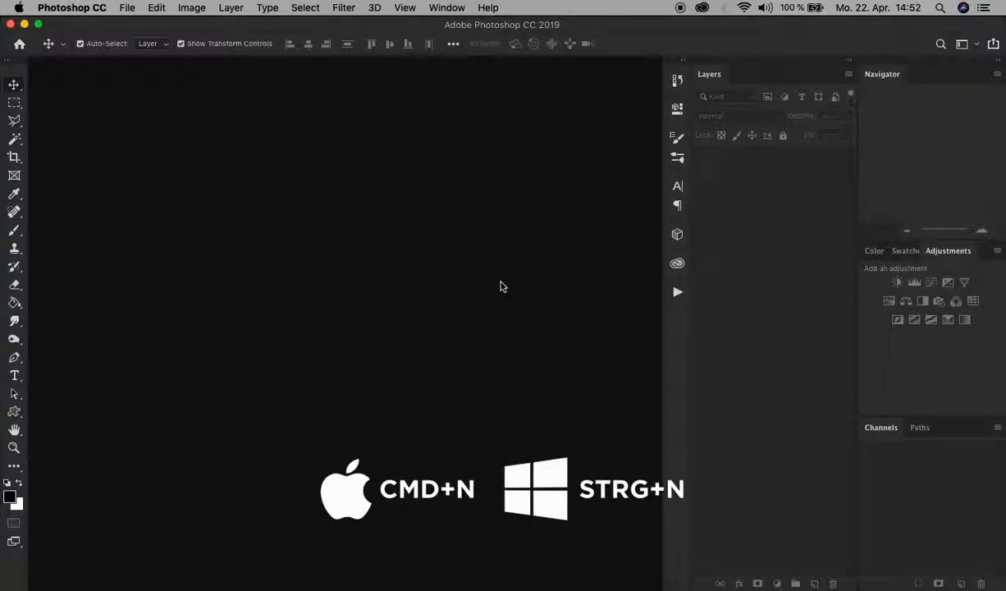
Start a new document and set its size to 800 pixels wide by 600 pixels high
left_click(127, 9)
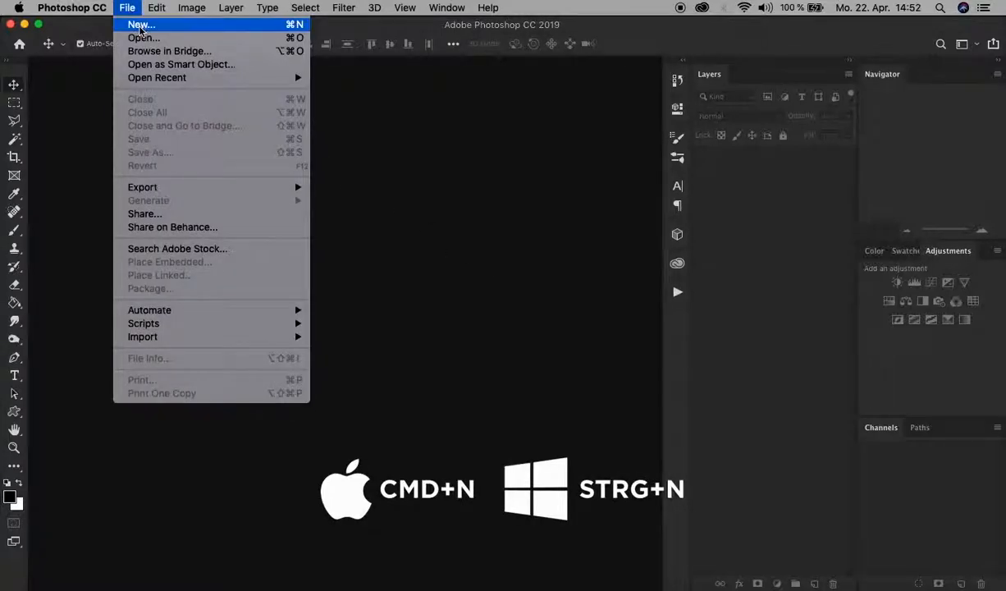
left_click(141, 27)
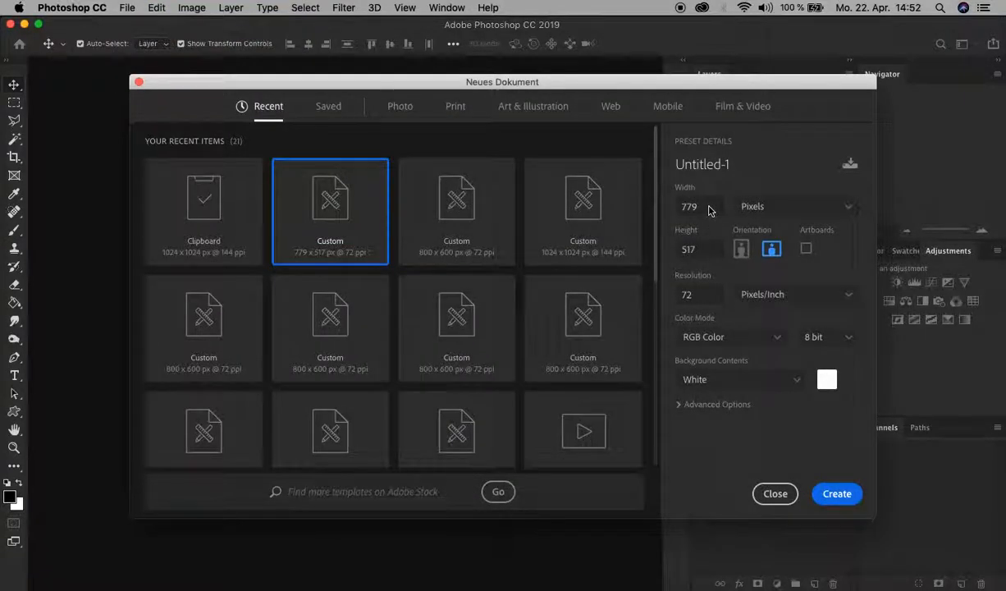
left_click(707, 207)
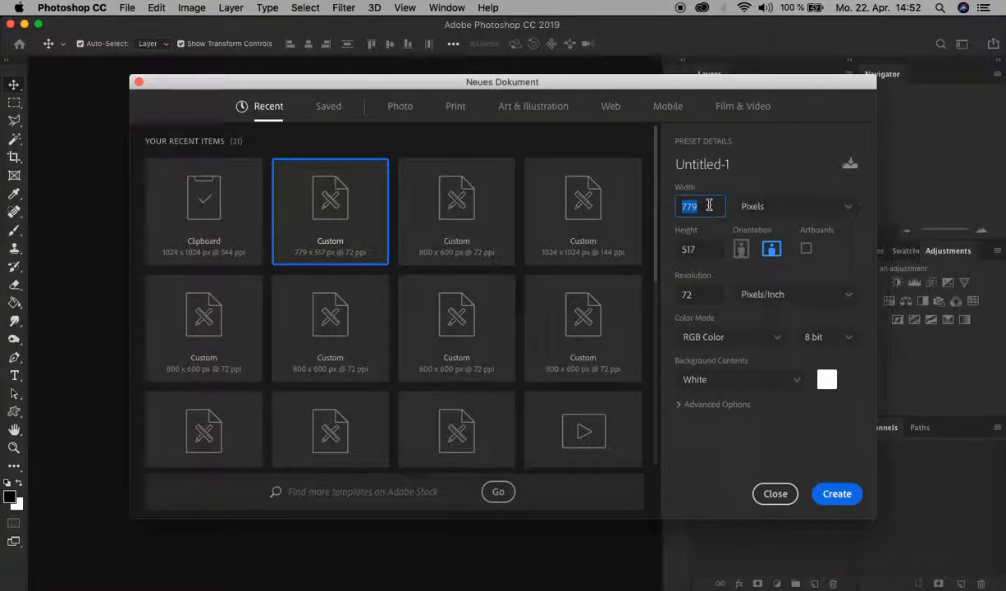
type("800")
key("Tab")
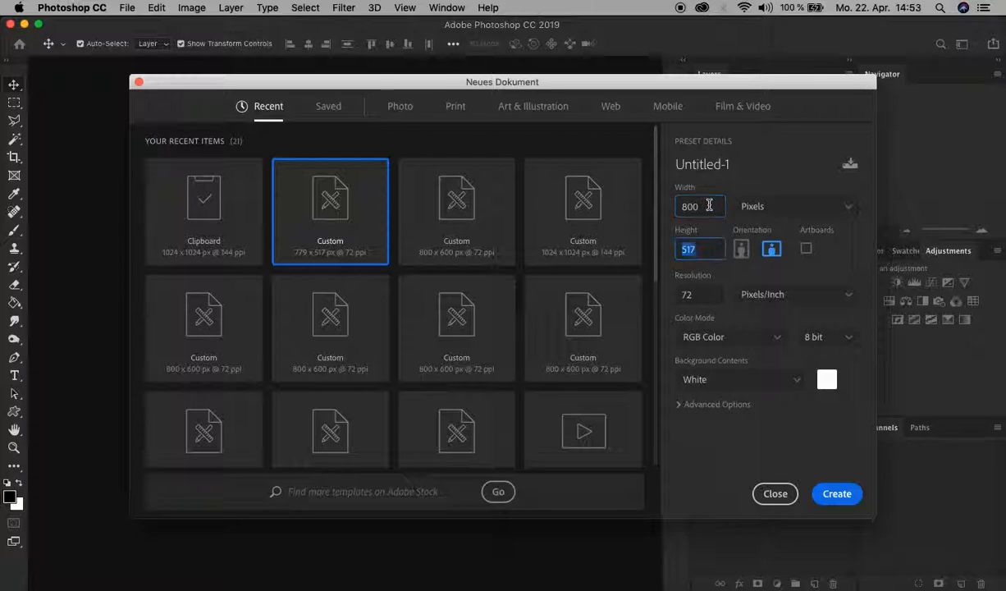
type("600")
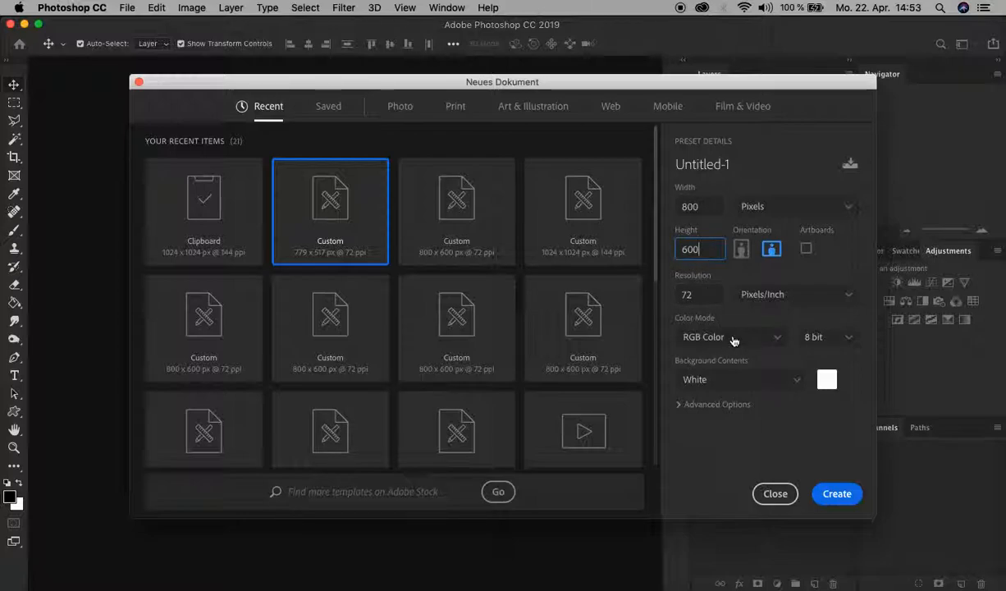
Choose a dark brown background color (#621e00) for the new document and create it
left_click(826, 380)
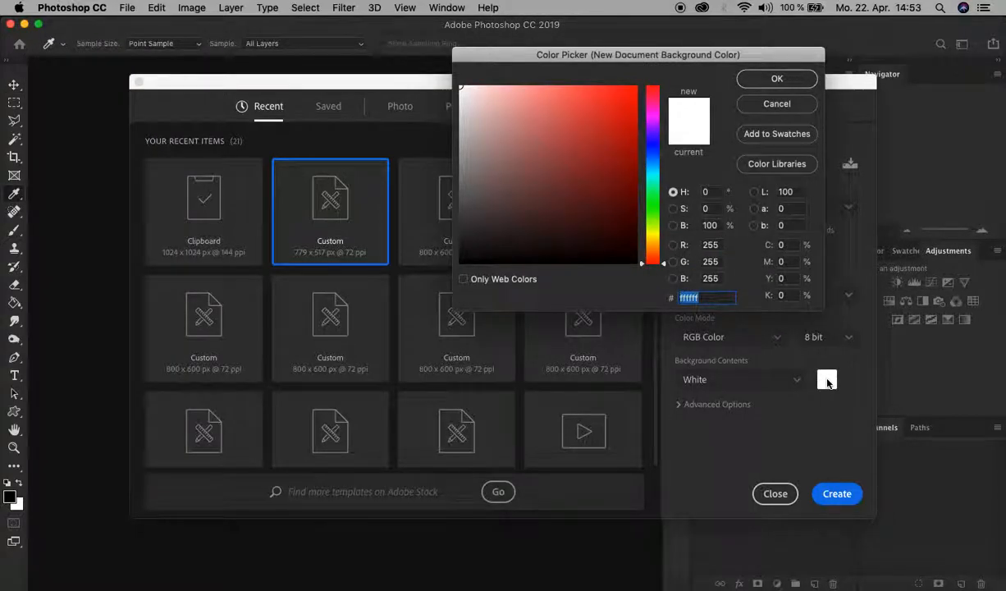
left_click_drag(663, 263, 663, 254)
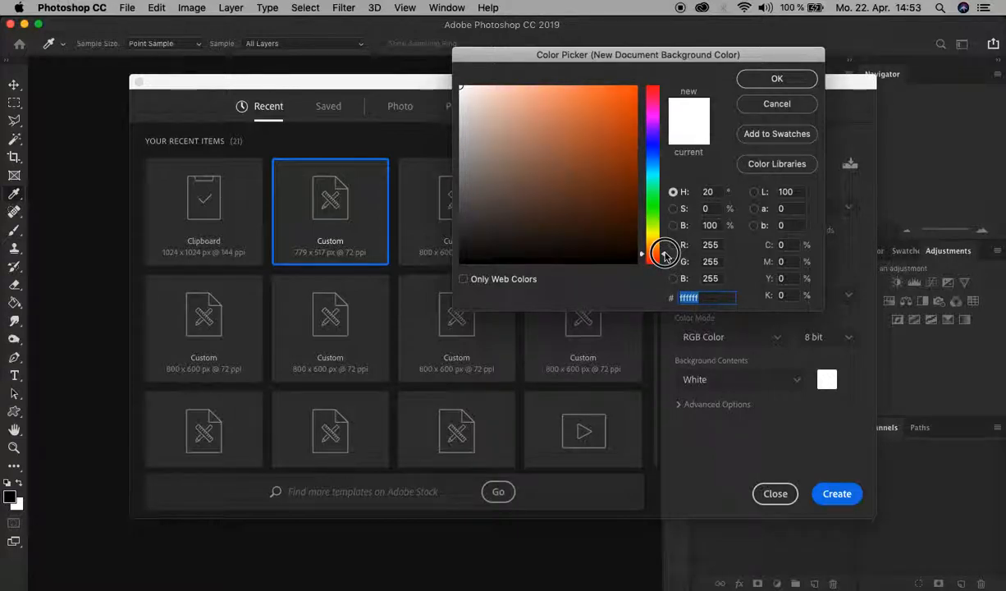
mouse_move(597, 217)
left_mouse_down()
mouse_move(648, 230)
mouse_move(638, 210)
left_mouse_up()
left_click_drag(667, 250, 662, 254)
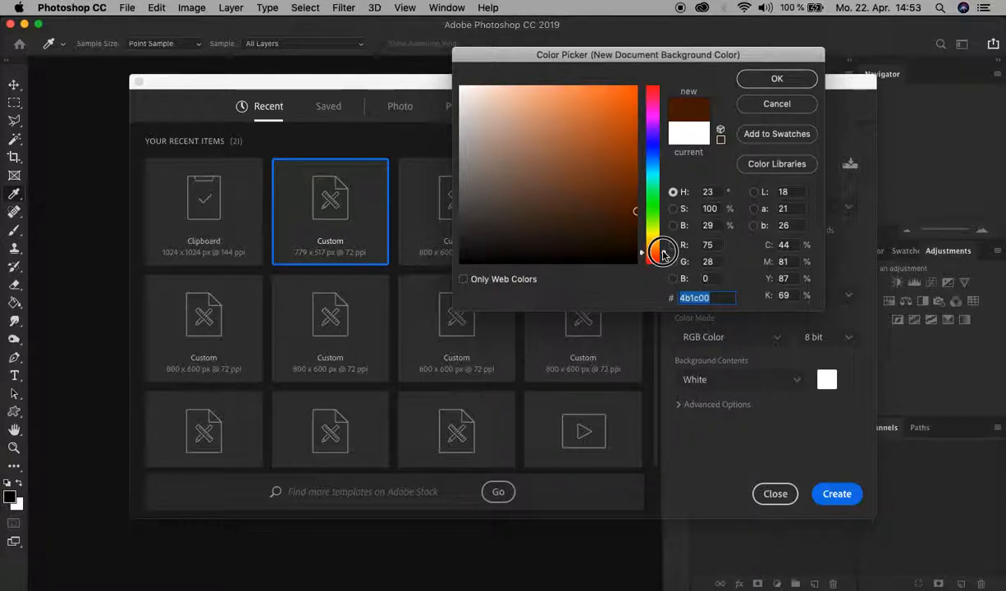
left_click_drag(634, 210, 636, 217)
left_click_drag(663, 252, 664, 255)
mouse_move(634, 218)
left_mouse_down()
mouse_move(640, 183)
mouse_move(644, 195)
left_mouse_up()
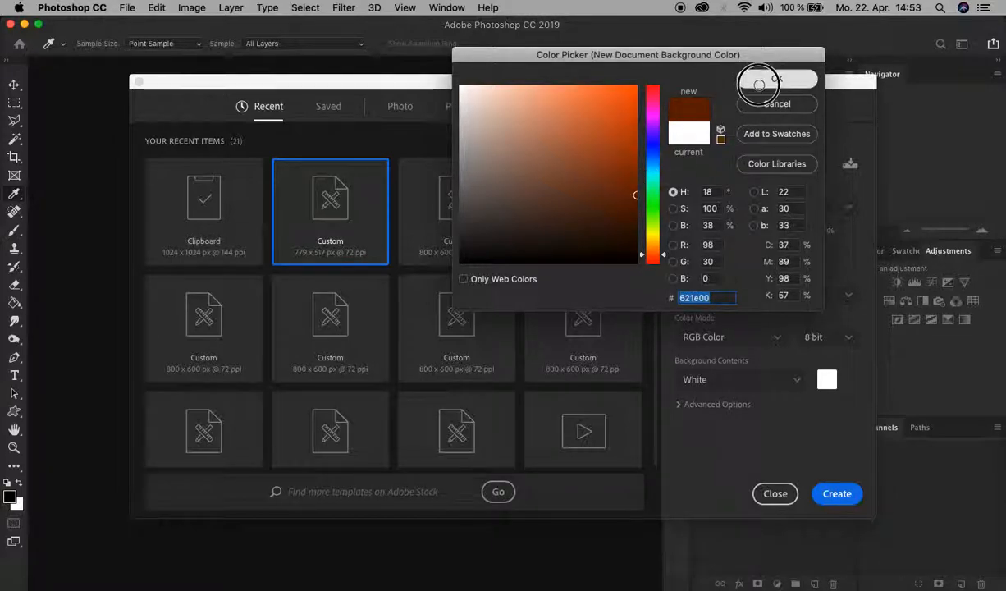
left_click(757, 80)
left_click(835, 492)
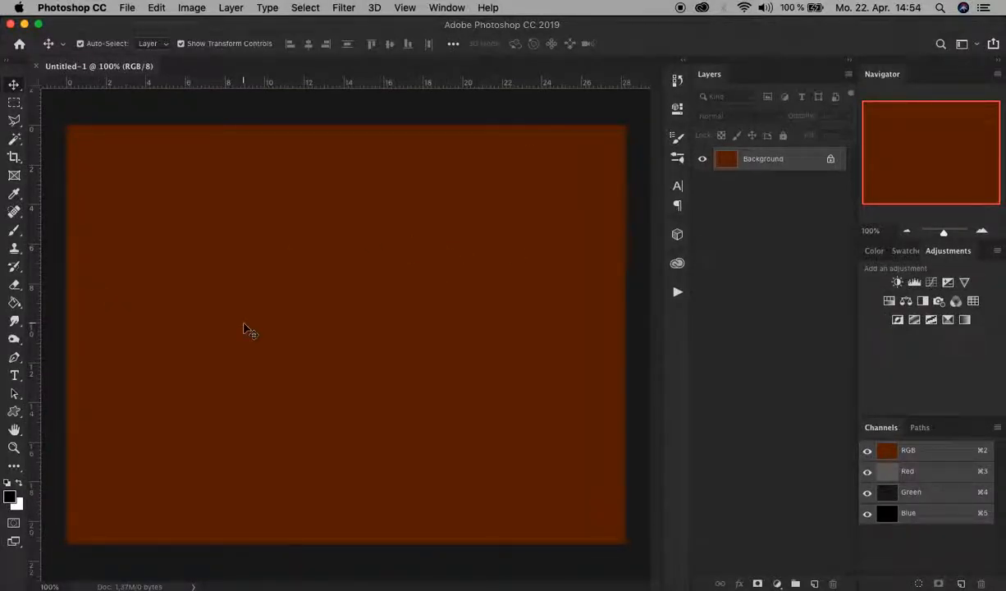
Set up the Type tool with the Candice Regular font at 170 pt
left_click(16, 376)
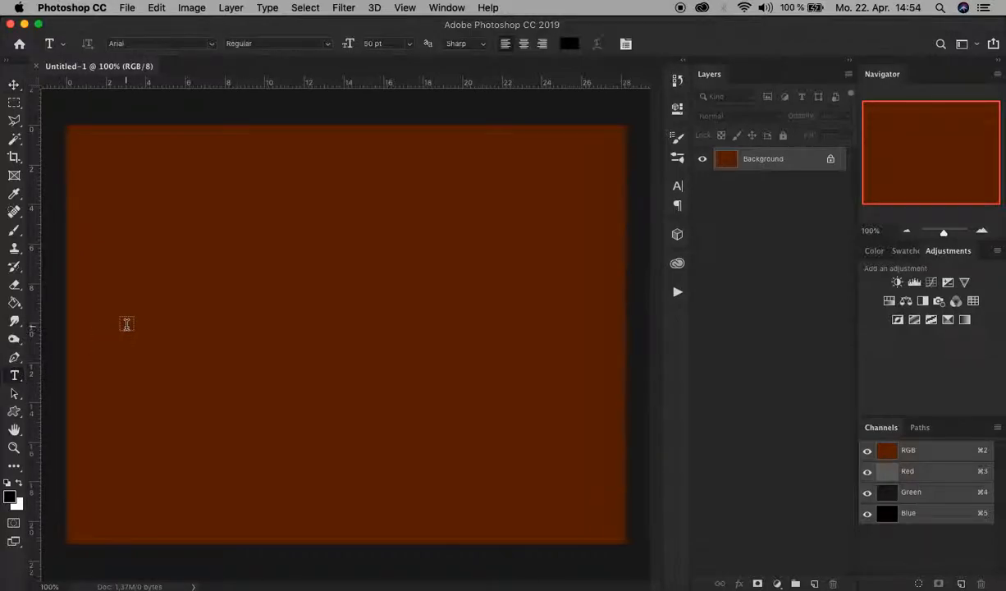
left_click(159, 43)
type("can")
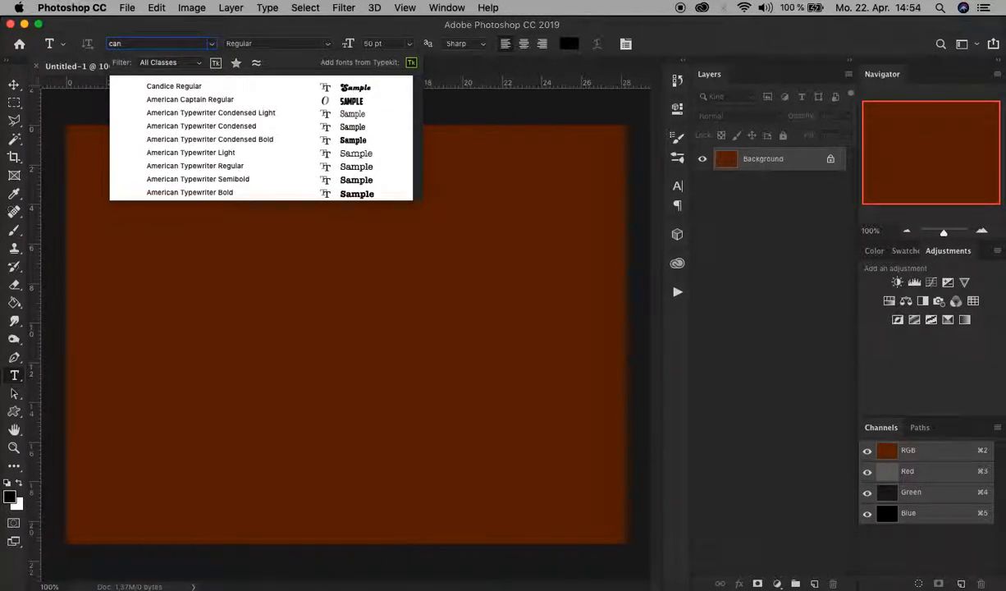
left_click(195, 85)
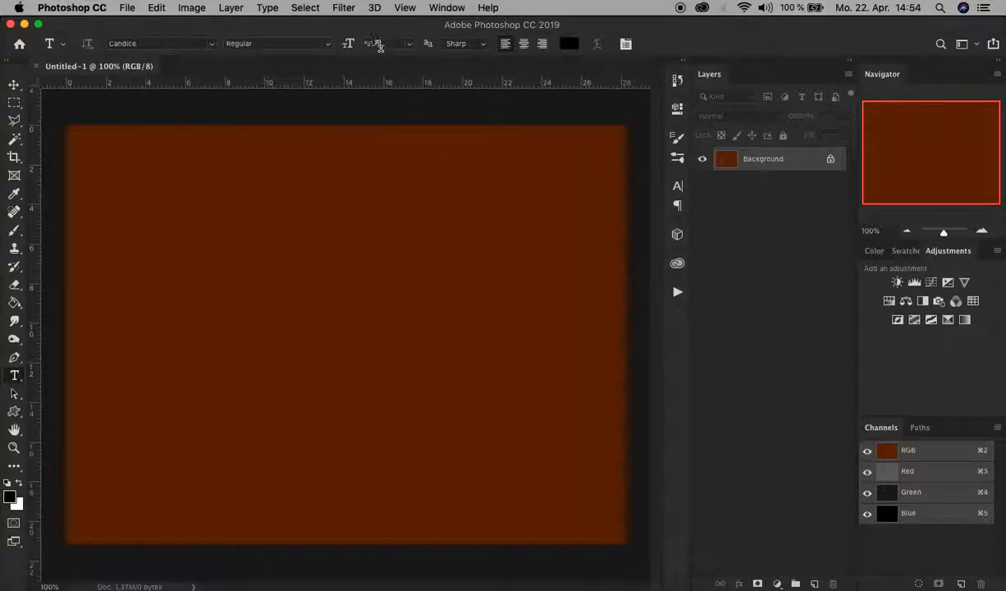
left_click(391, 43)
type("170")
Set the text color to a dark reddish brown, about #521100
left_click(567, 44)
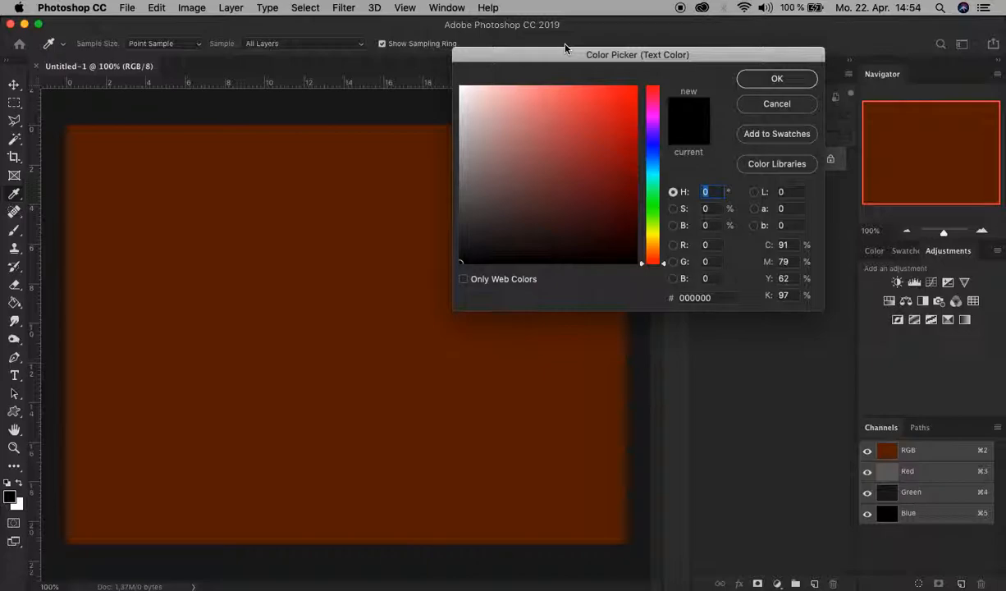
left_click_drag(666, 268, 664, 260)
left_click(620, 208)
mouse_move(619, 208)
left_mouse_down()
mouse_move(644, 187)
mouse_move(651, 206)
left_mouse_up()
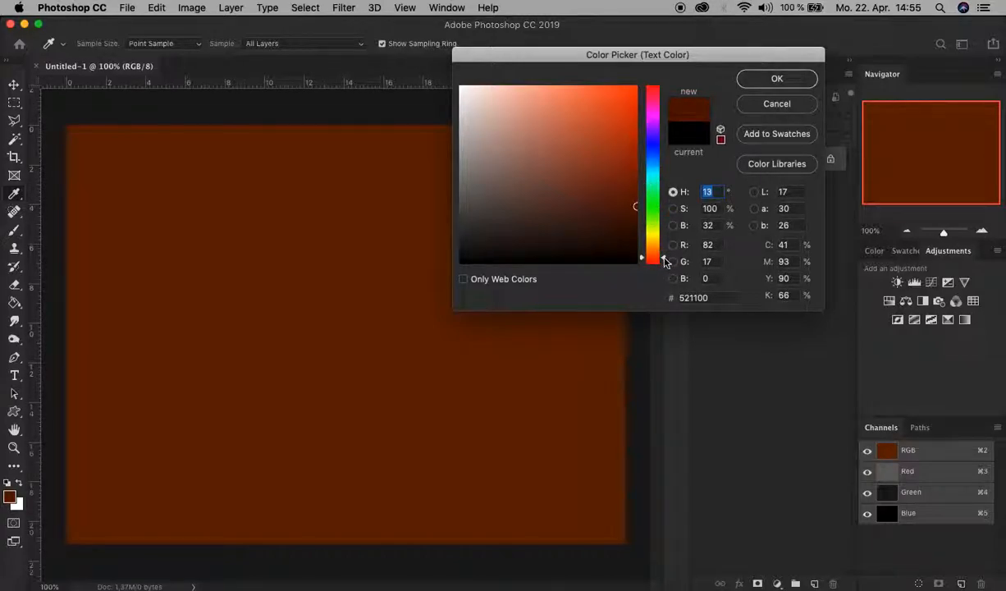
left_click(776, 80)
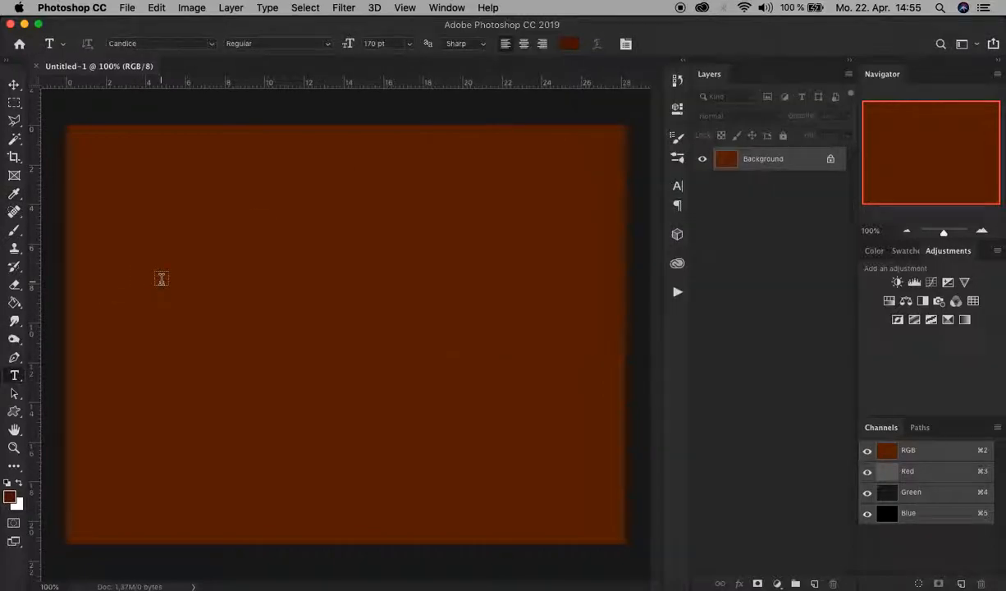
Add the text "Chocolate" on the brown canvas and commit it
left_click(153, 322)
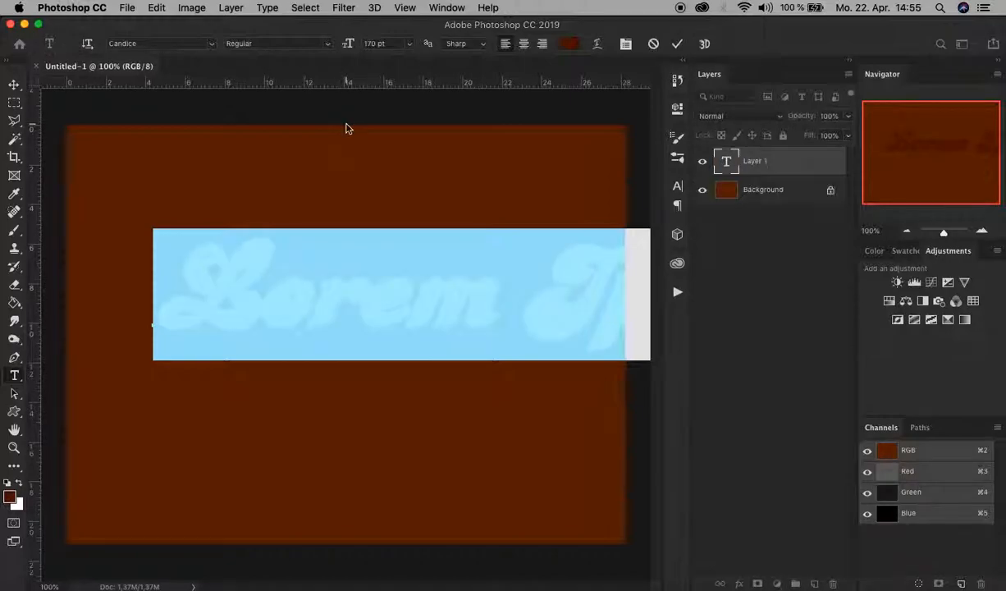
type("Shoeslate")
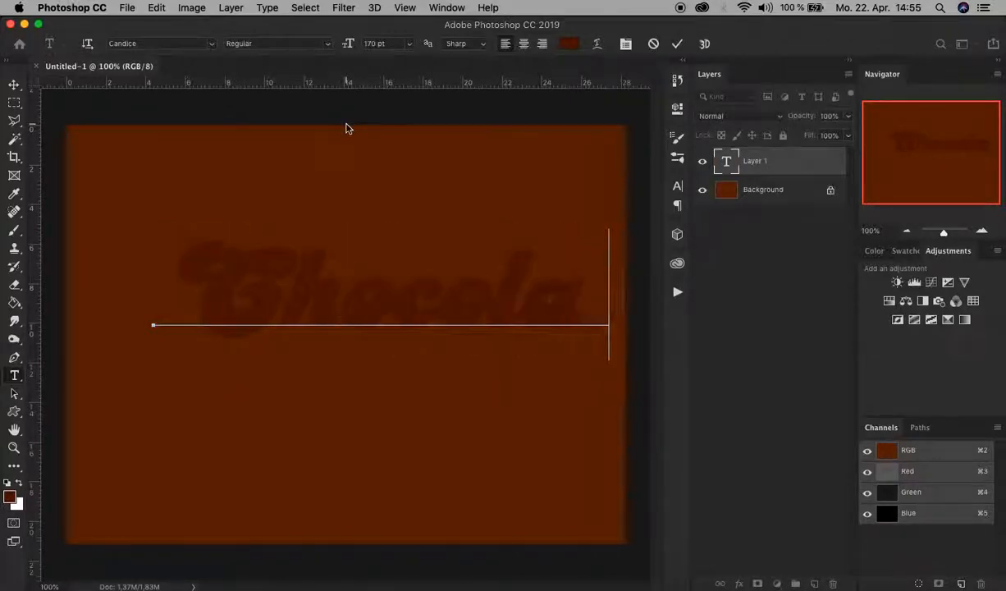
left_click(677, 45)
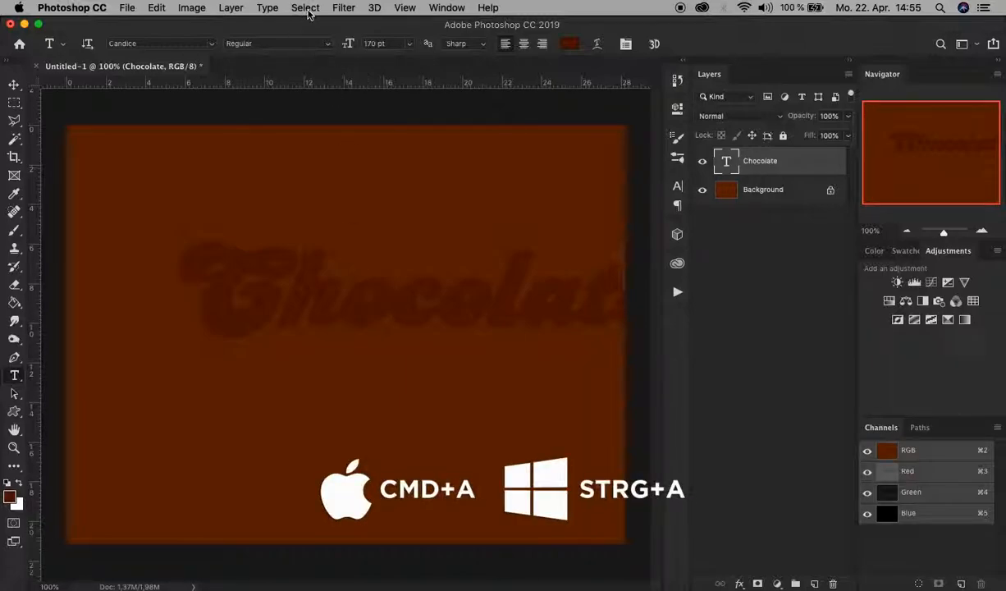
Center the Chocolate text horizontally and vertically on the canvas using a full-canvas selection, and deselect
left_click(306, 9)
left_click(305, 25)
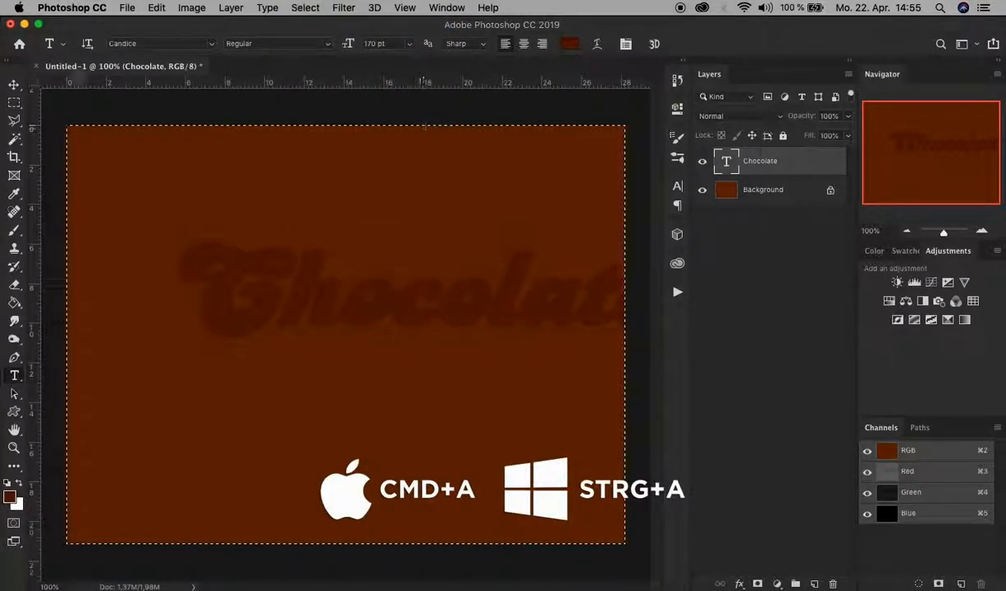
left_click(15, 85)
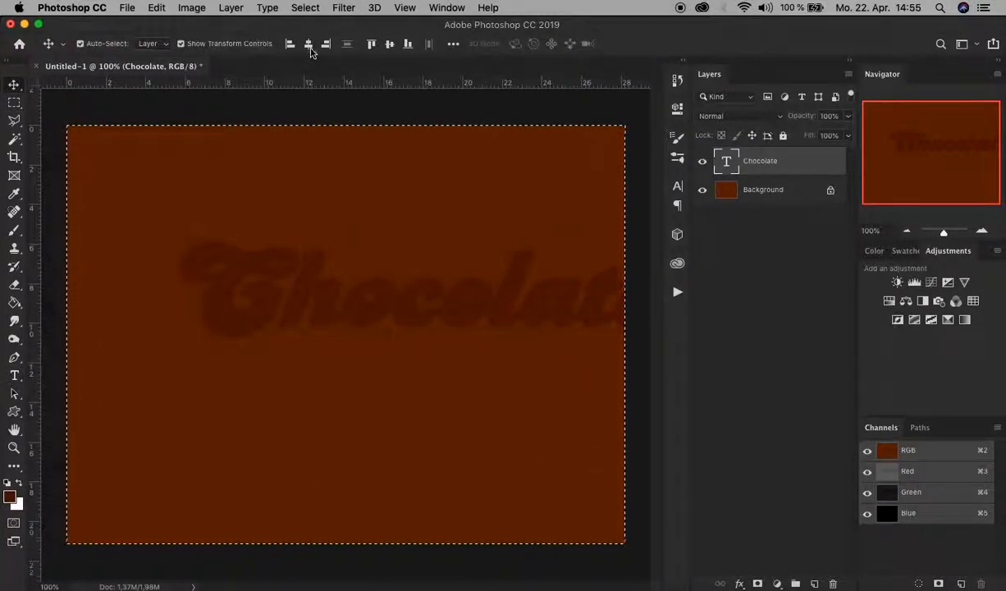
left_click(308, 46)
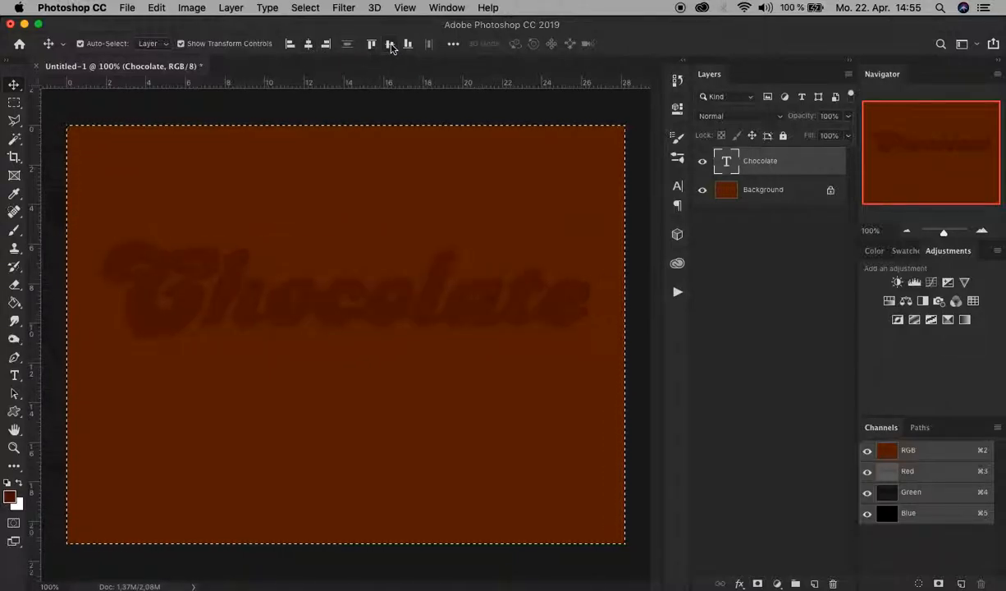
left_click(390, 45)
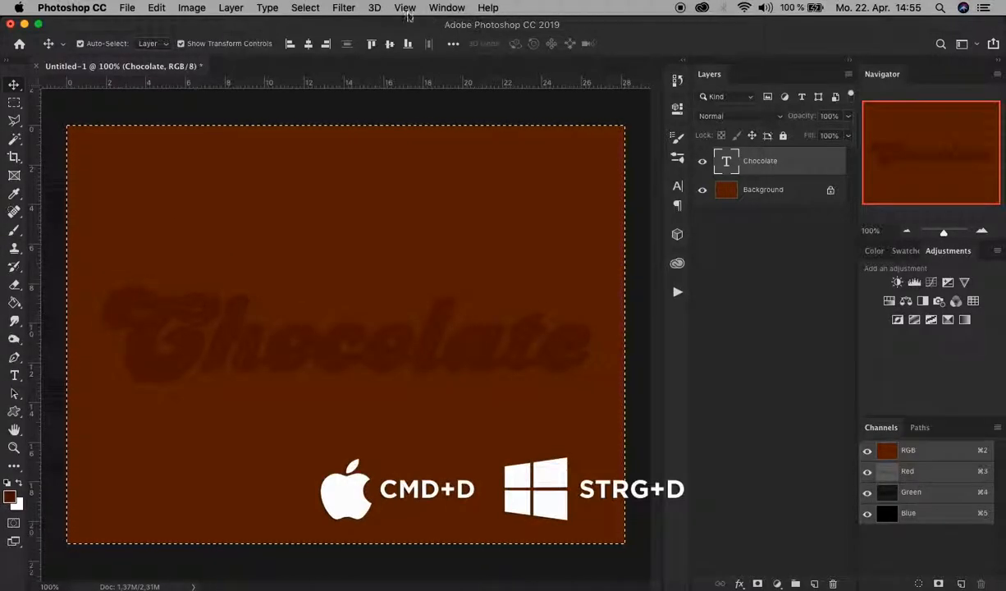
left_click(306, 8)
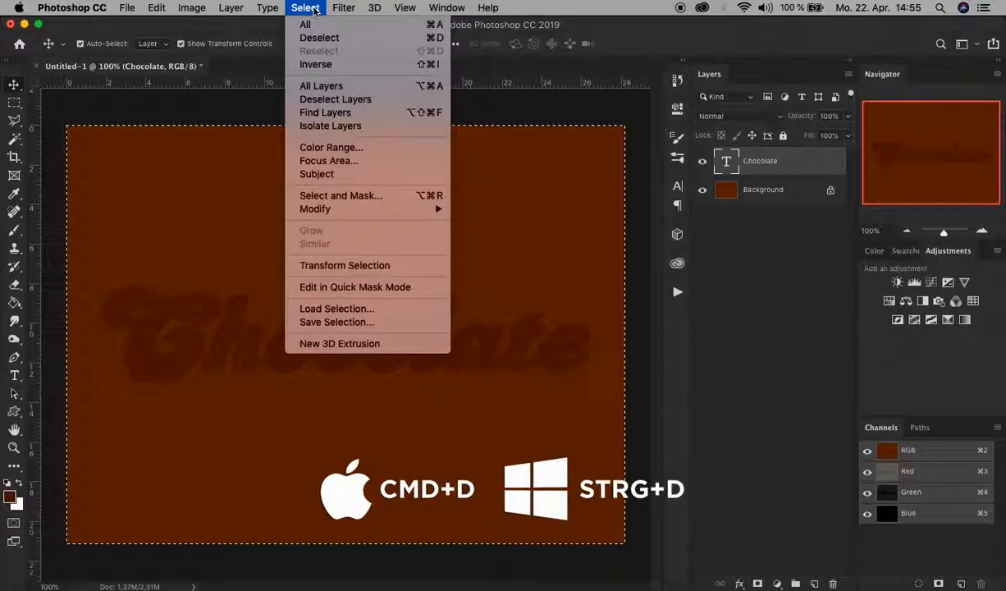
left_click(326, 38)
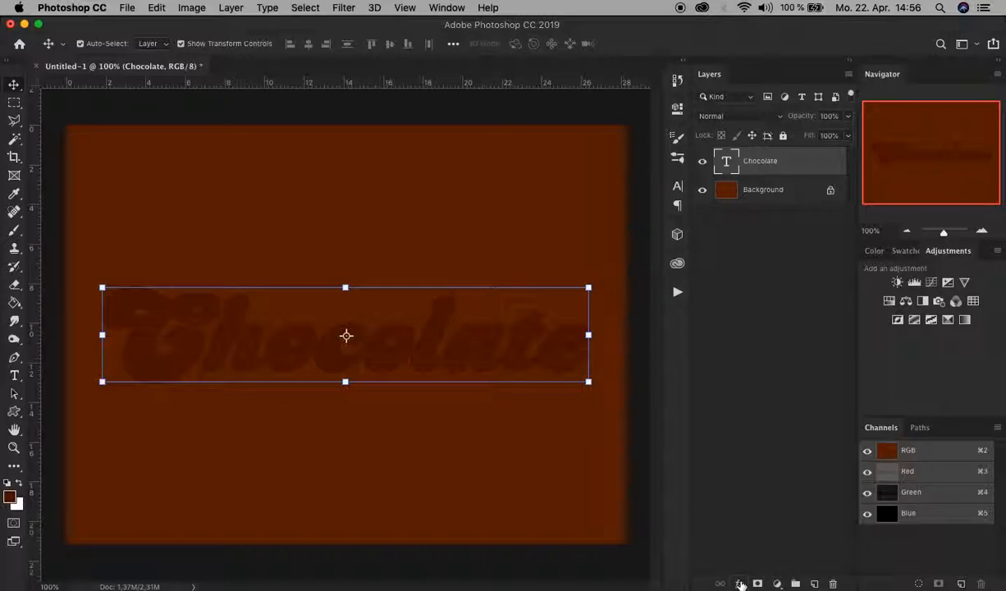
Add a Bevel & Emboss style to the Chocolate text: Inner Bevel, depth 1000%, direction Down, size 3 px, soften 3 px
left_click(740, 583)
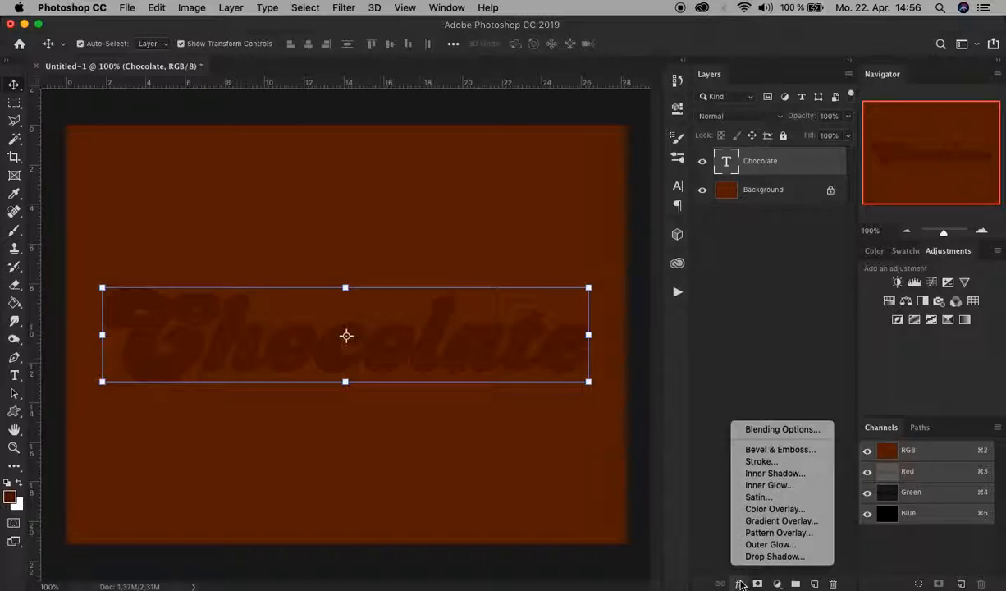
left_click(820, 448)
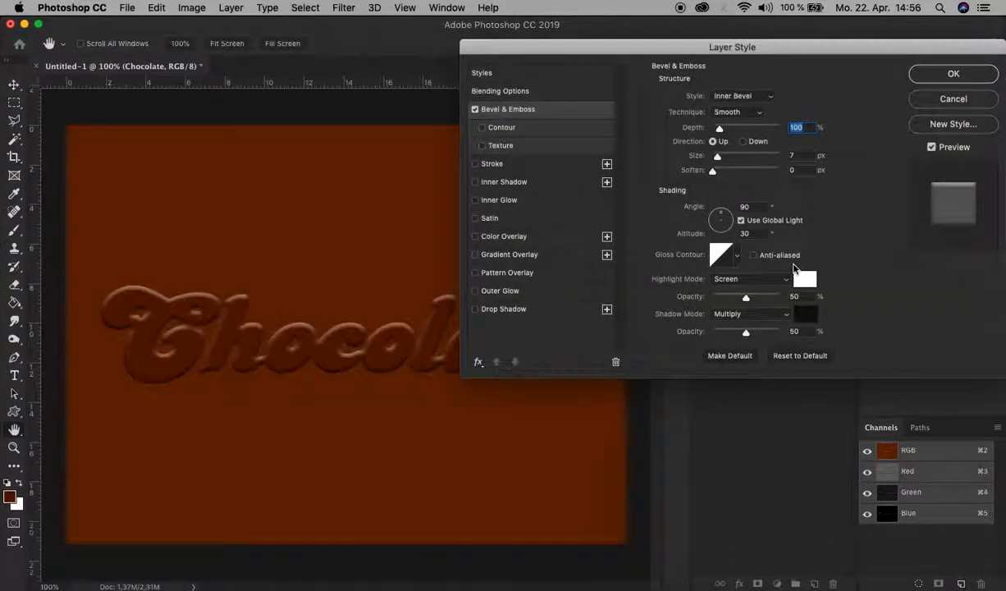
left_click(761, 98)
left_click_drag(719, 130, 789, 129)
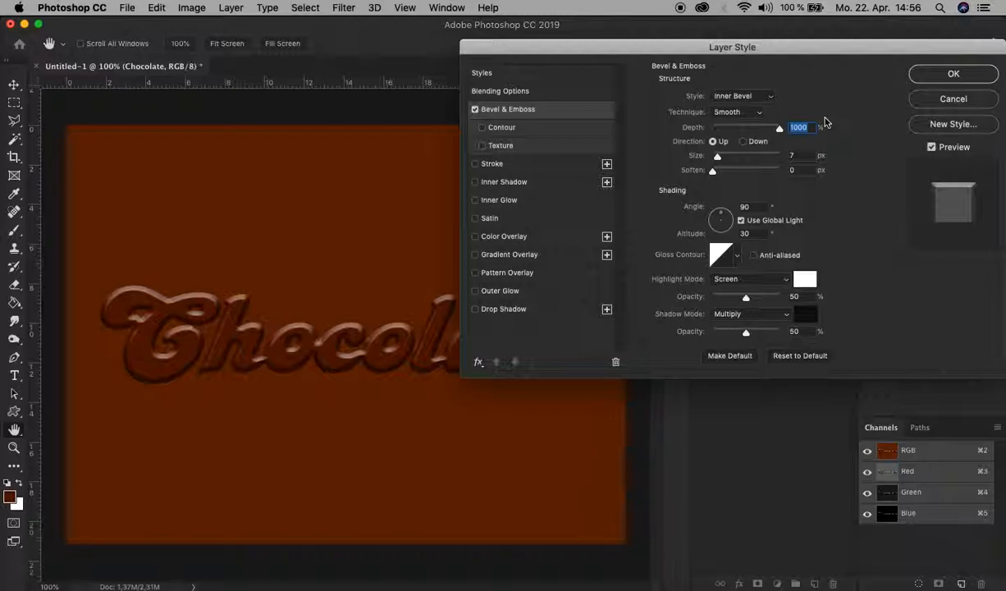
left_click(803, 155)
type("3")
key("Tab")
left_click_drag(762, 168, 753, 169)
type("3")
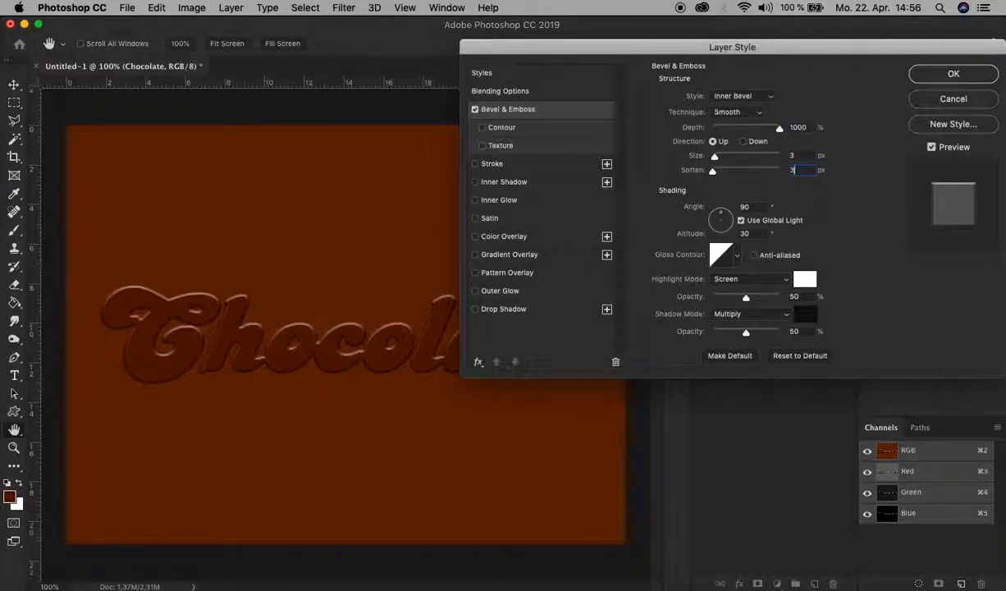
left_click(744, 142)
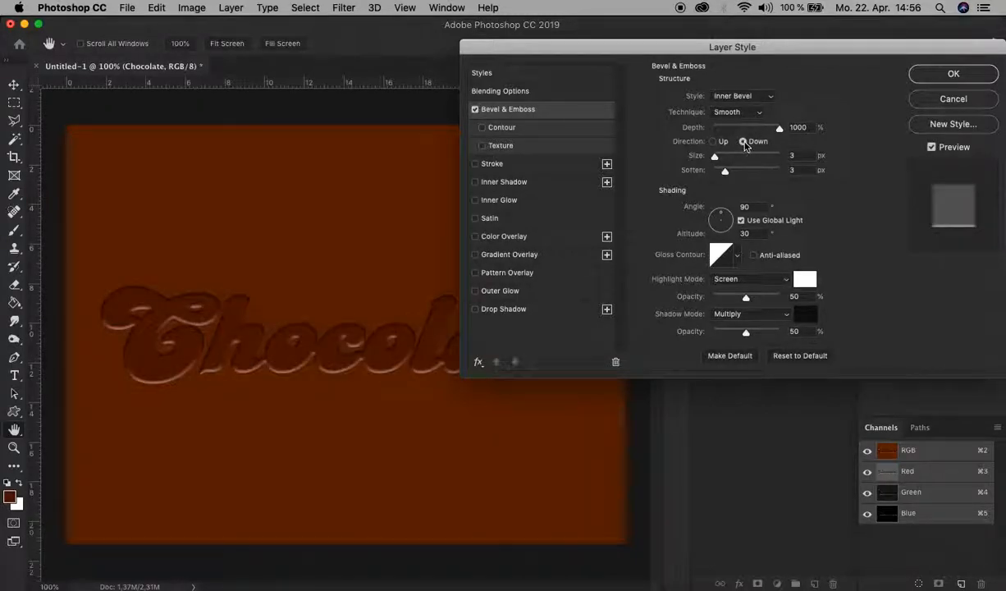
Give the bevel an anti-aliased gloss contour with three white peaks and raise its highlight opacity to the maximum
left_click(738, 255)
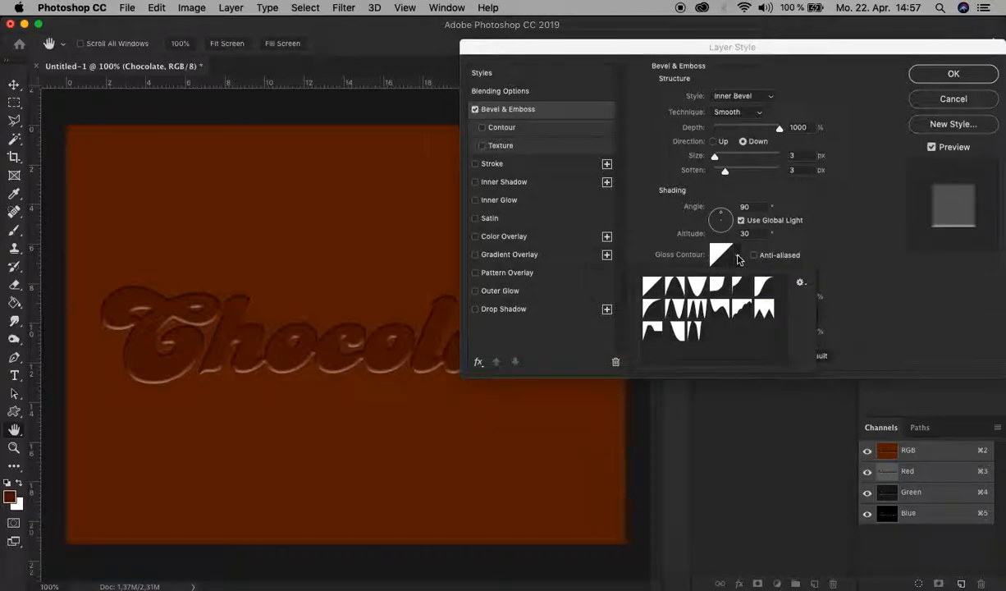
left_click(696, 310)
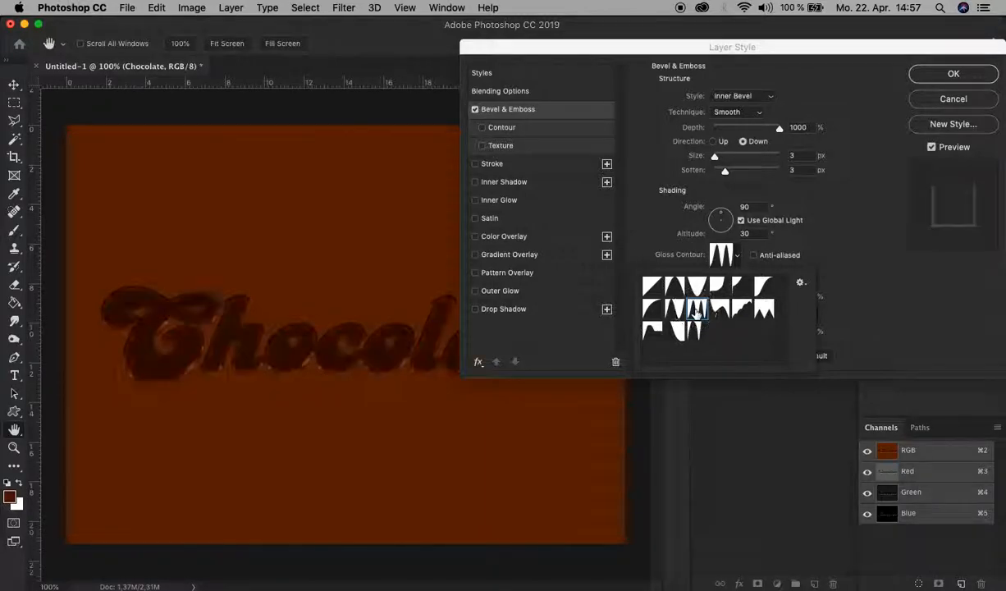
left_click(749, 240)
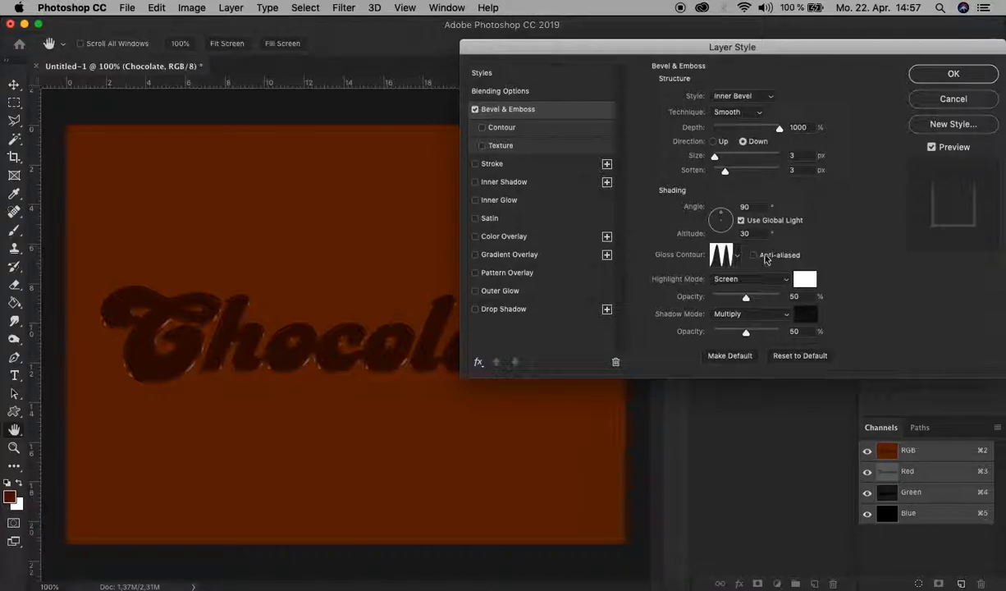
left_click(752, 255)
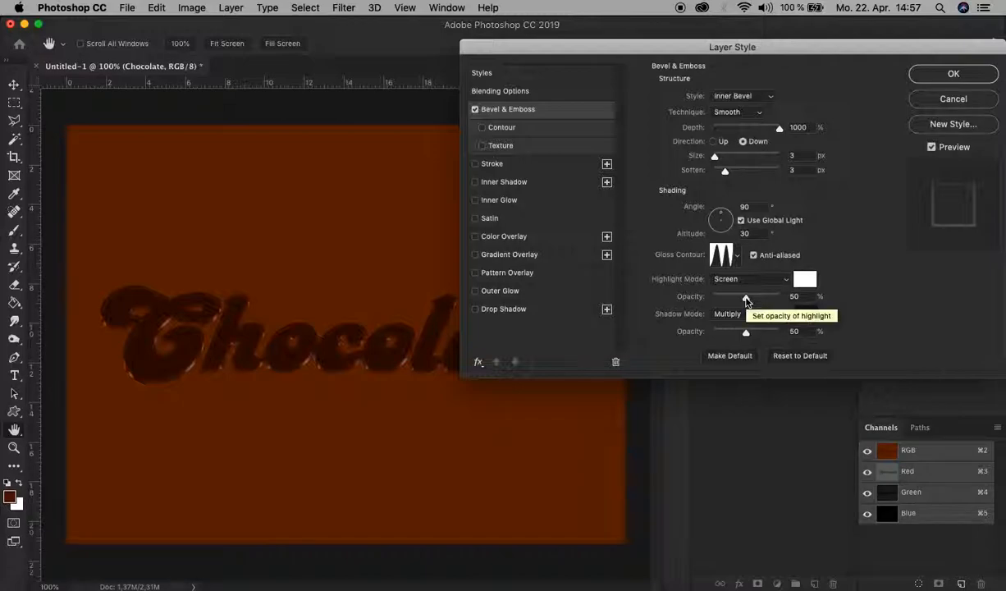
left_click_drag(747, 300, 785, 297)
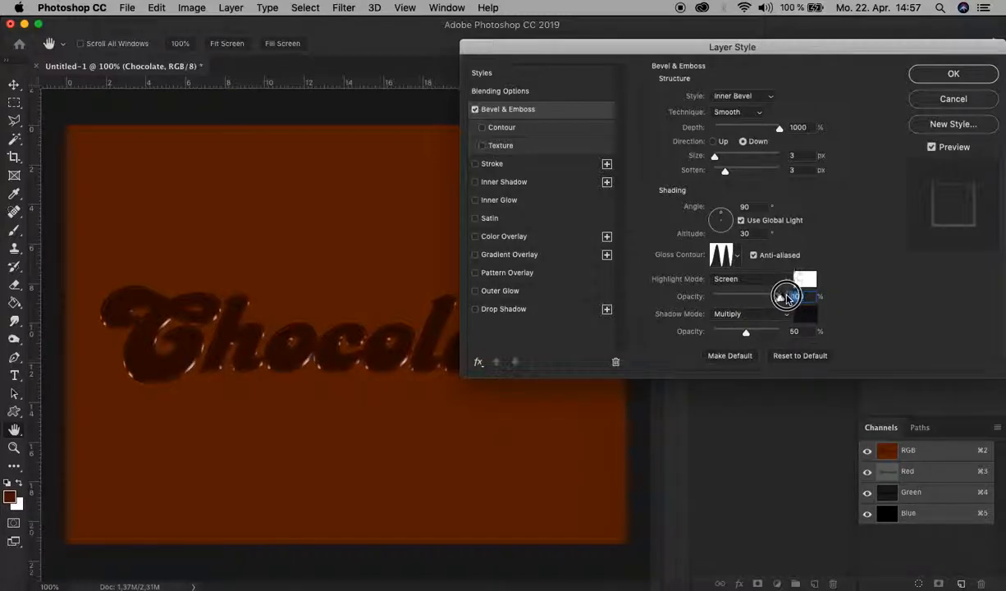
Set the bevel's shadow opacity to 20%
left_click(793, 332)
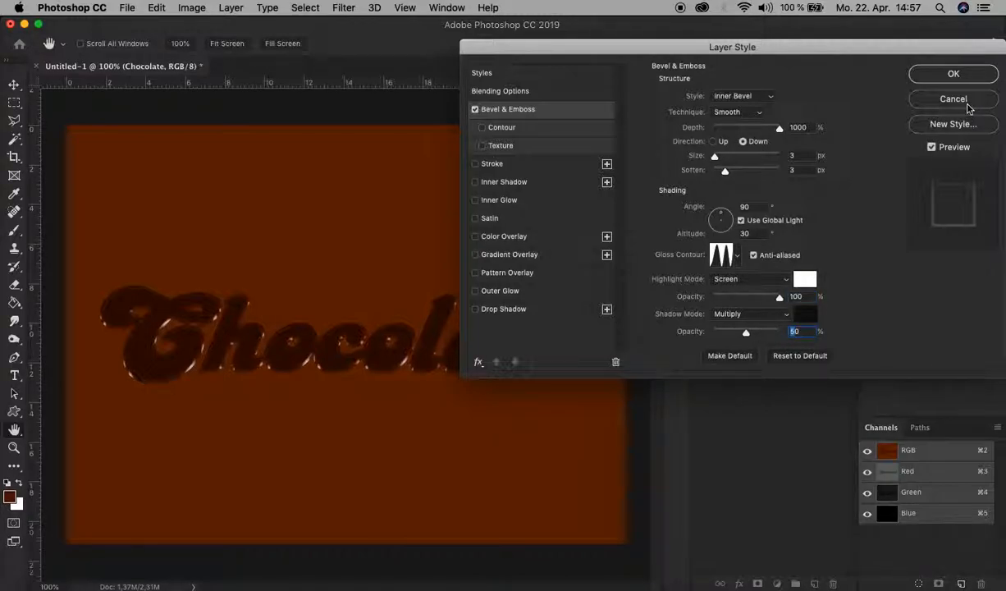
type("20")
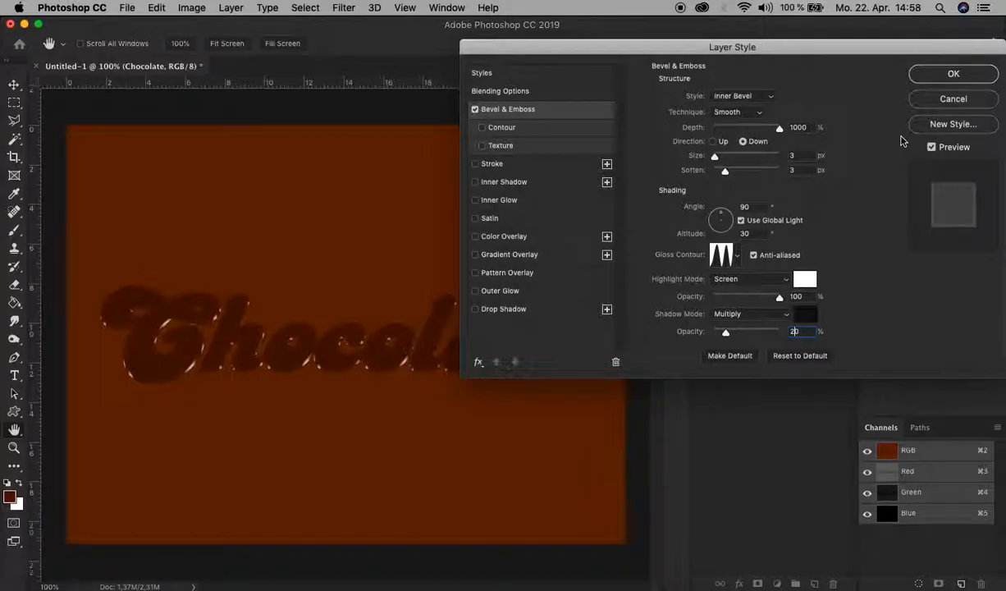
key("Return")
Add an Inner Glow to the Chocolate text with Multiply blend mode, 25% opacity and black as the glow colour
left_click(539, 205)
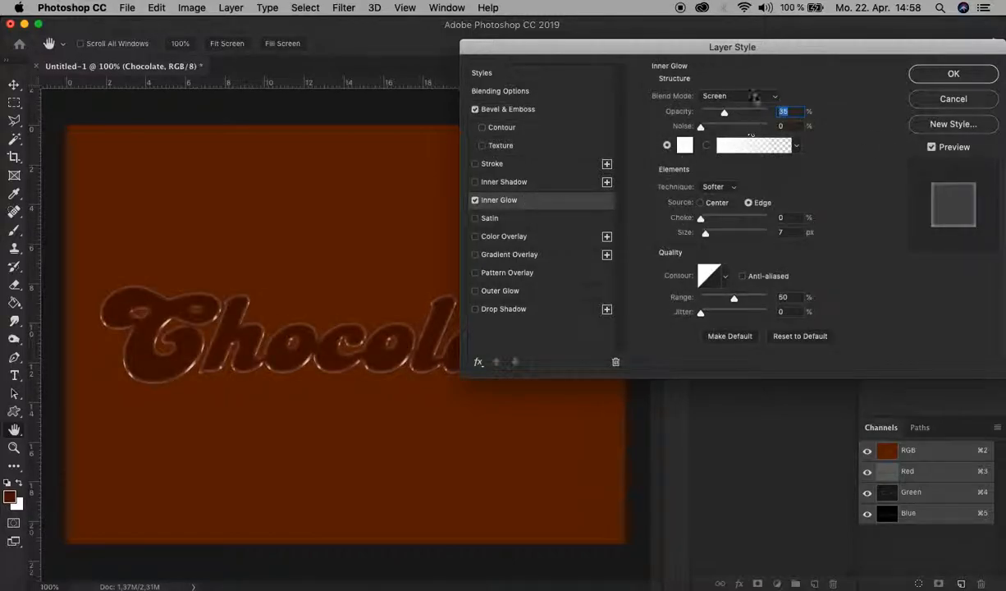
left_click(754, 100)
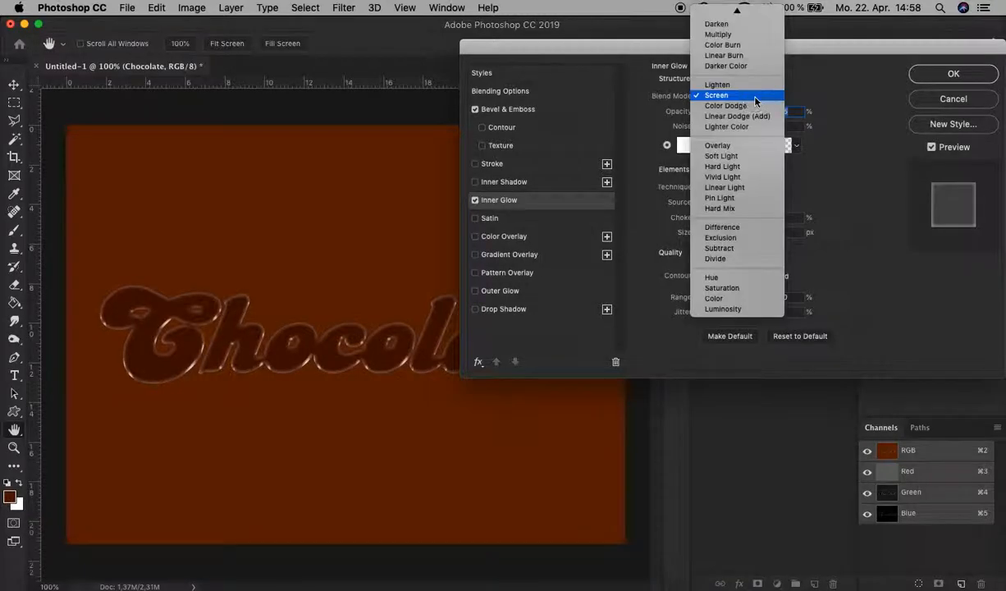
left_click(753, 54)
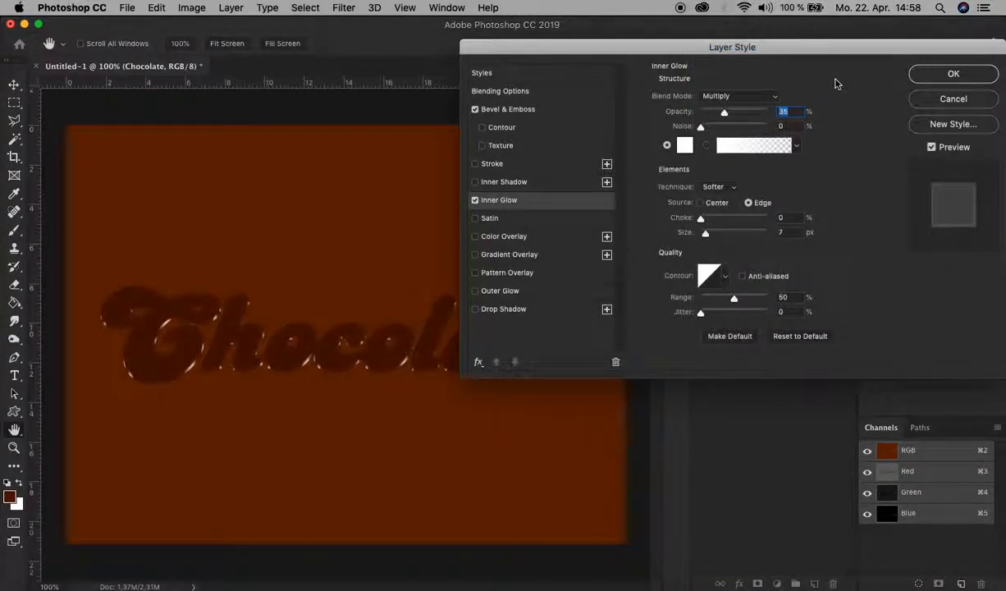
type("25")
left_click(685, 145)
left_click_drag(559, 173, 720, 406)
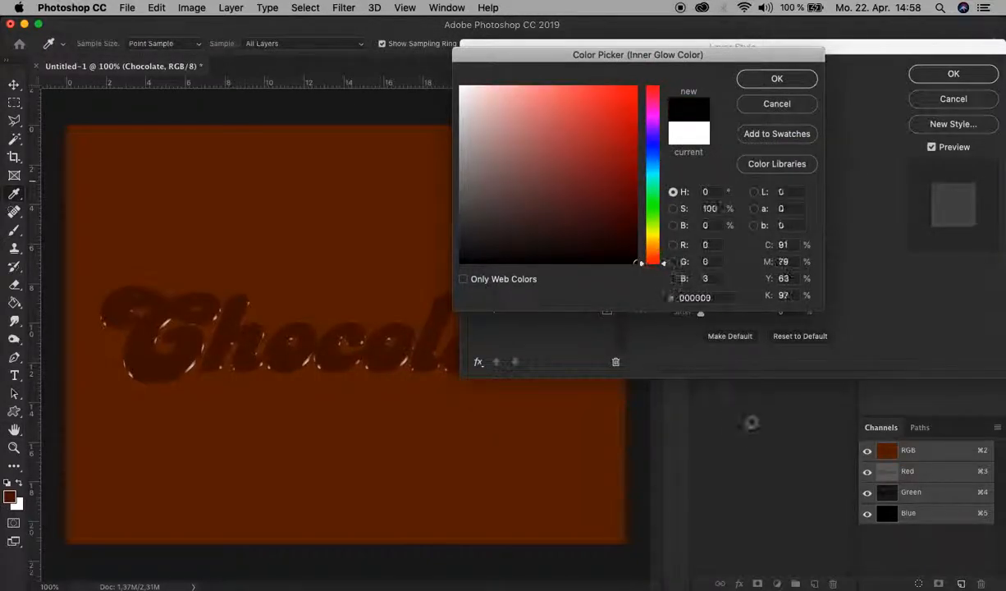
left_click(775, 78)
Set the inner glow's choke to 5% and its size to 15 px
left_click(795, 215)
type("5")
left_click(790, 232)
type("15")
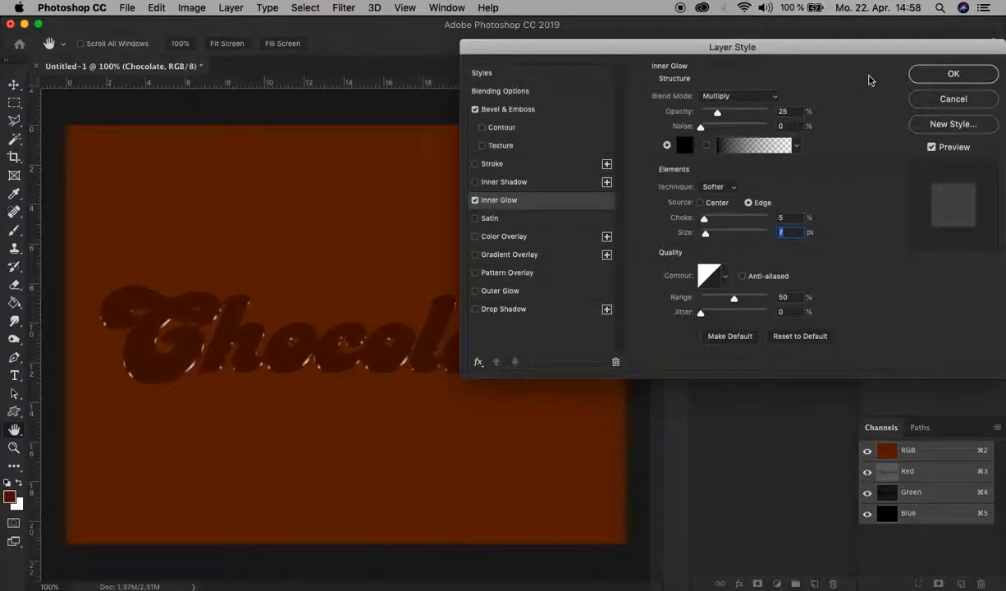
key("Tab")
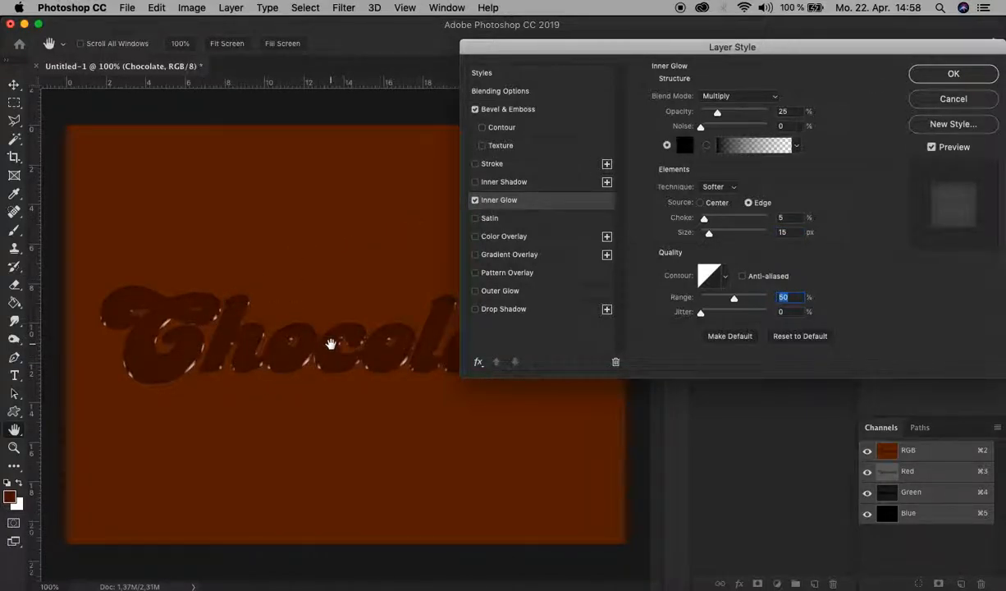
left_click(851, 250)
Add a Gradient Overlay to the Chocolate text and set the gradient's starting colour stop to dark brown #340a00
left_click(529, 257)
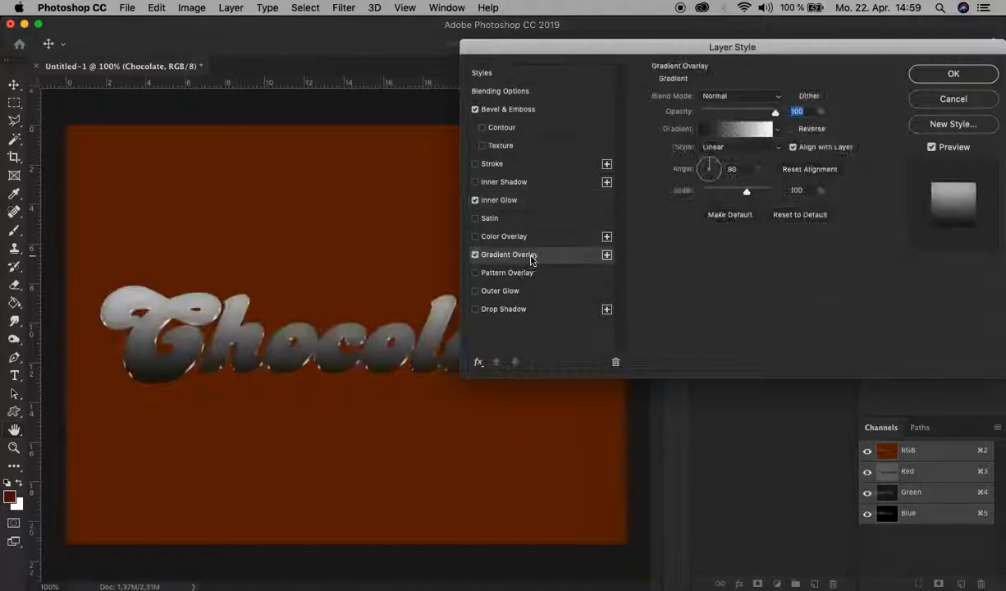
left_click(723, 131)
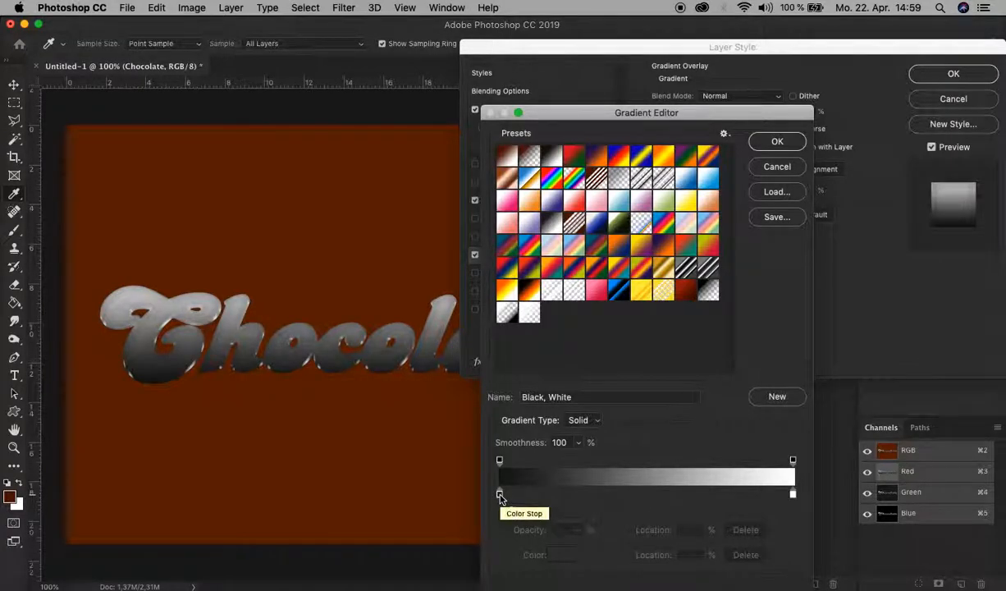
double_click(500, 493)
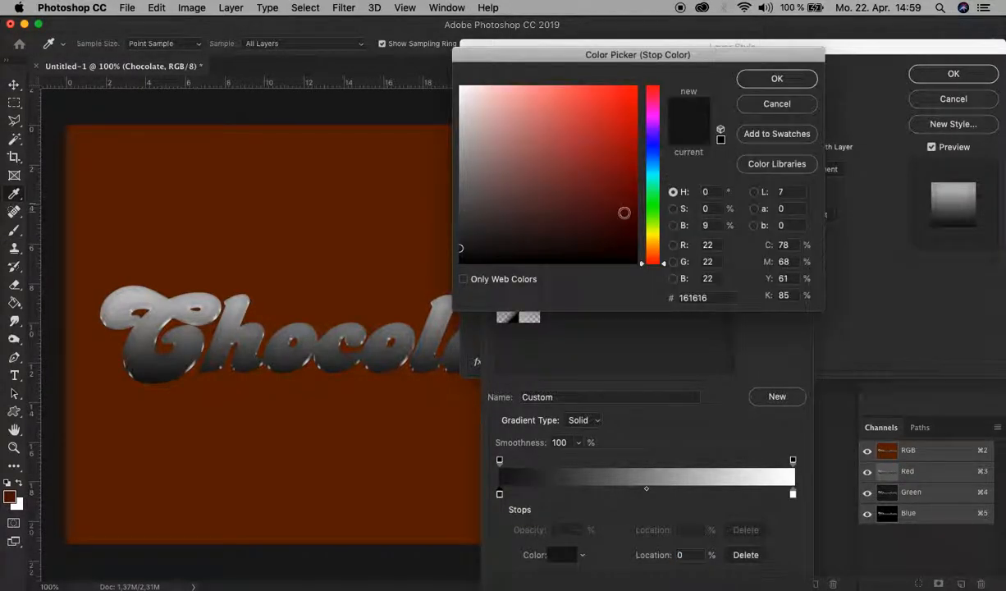
mouse_move(611, 246)
left_mouse_down()
mouse_move(664, 251)
mouse_move(665, 261)
mouse_move(636, 242)
mouse_move(640, 227)
left_mouse_up()
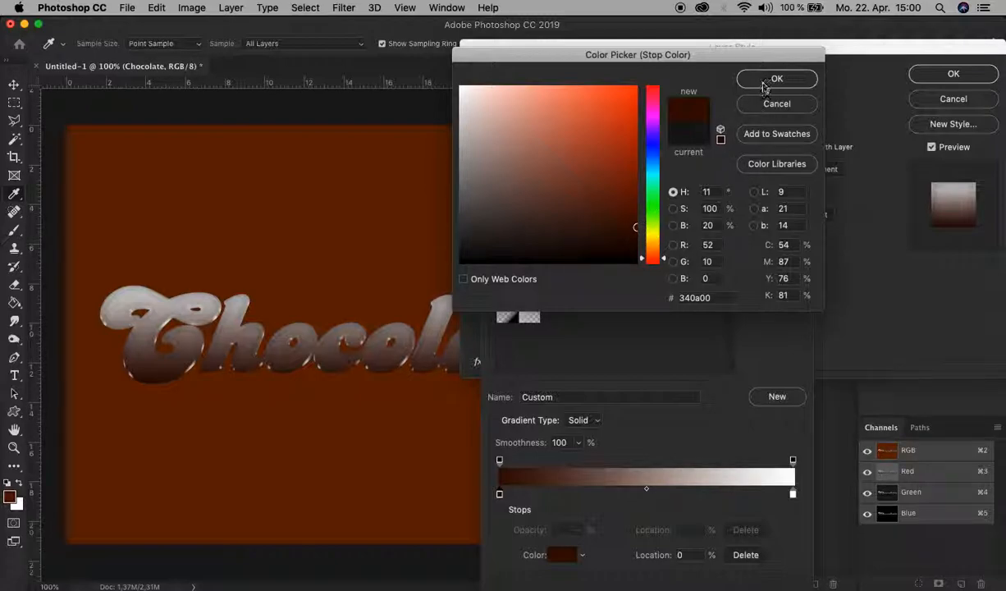
left_click(776, 78)
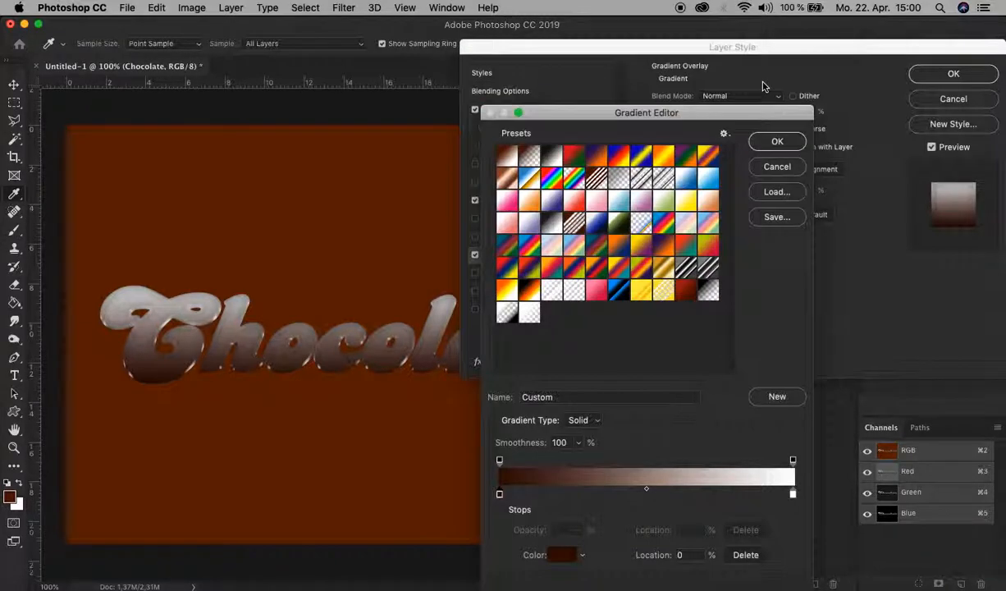
Set the gradient's end colour stop to the lighter brown #5c1300 and accept the gradient
double_click(792, 493)
left_click_drag(665, 263, 649, 198)
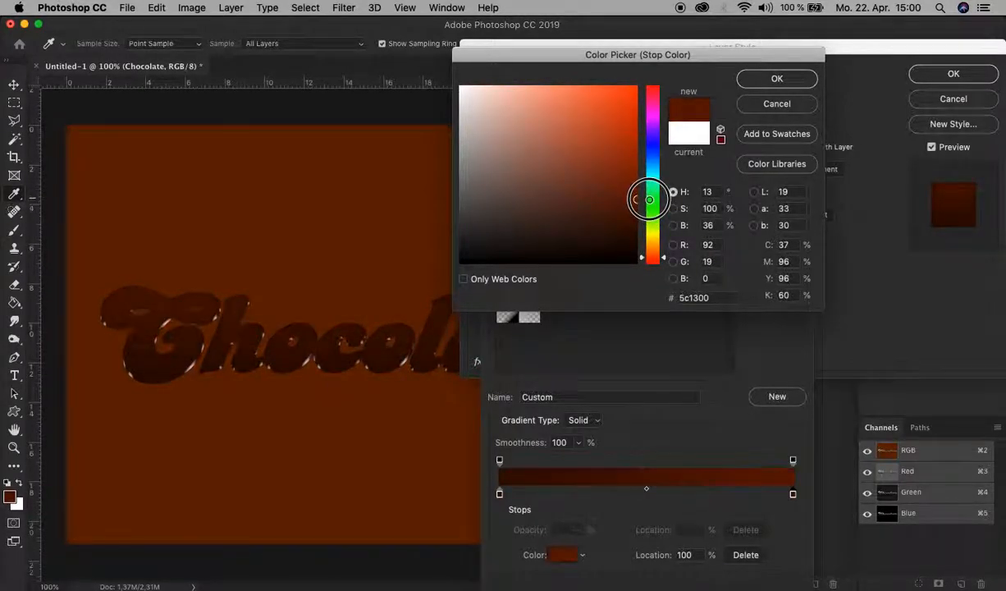
left_click(776, 79)
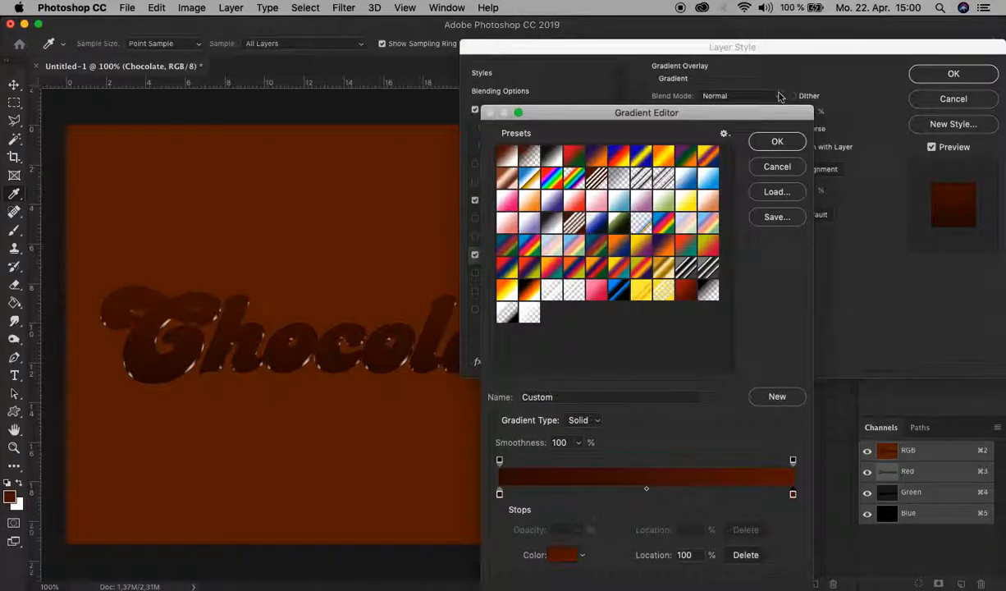
left_click(773, 142)
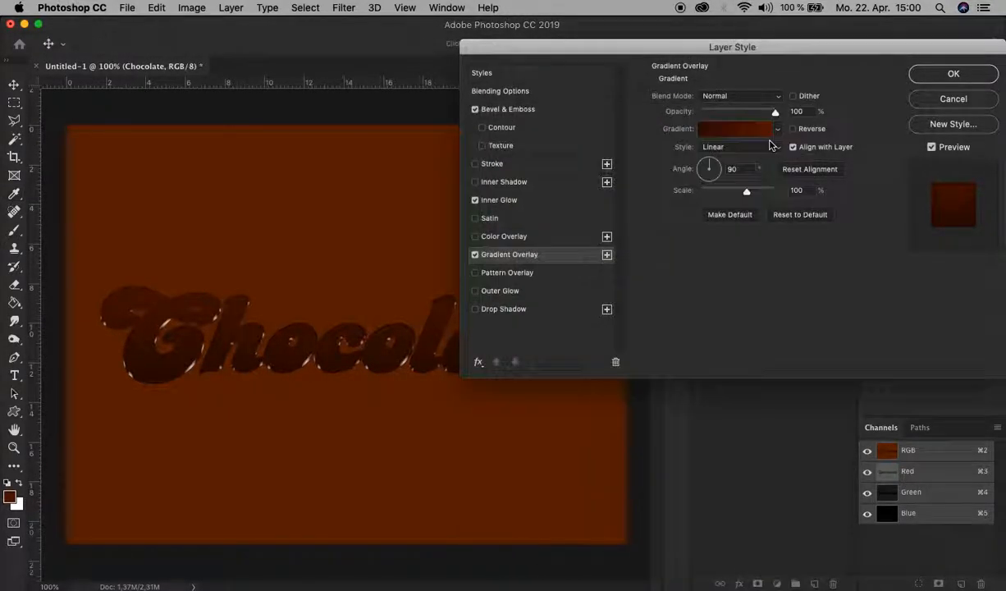
Try the Overlay blend mode on the gradient overlay, return it to Normal, and enable Dither
left_click(730, 96)
left_click(717, 246)
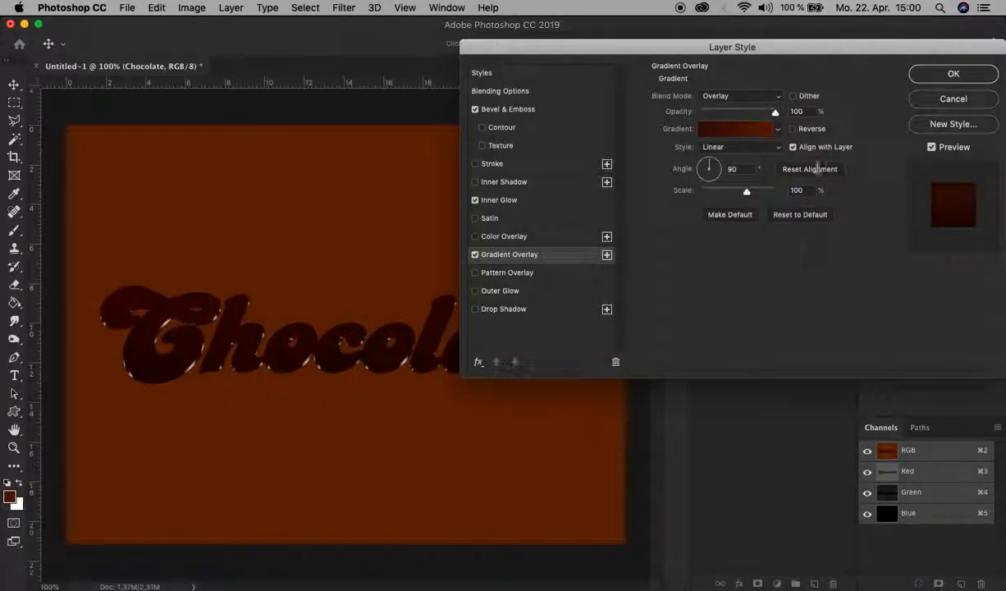
left_click(804, 97)
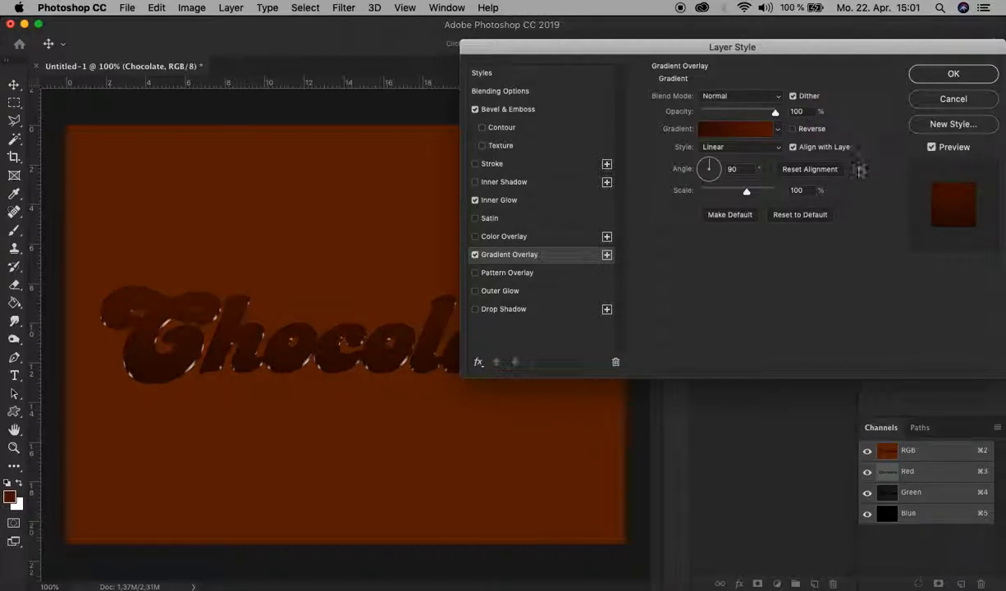
Delete the hidden effects from the layer style list and apply the style to the Chocolate text
left_click(534, 335)
left_click(478, 361)
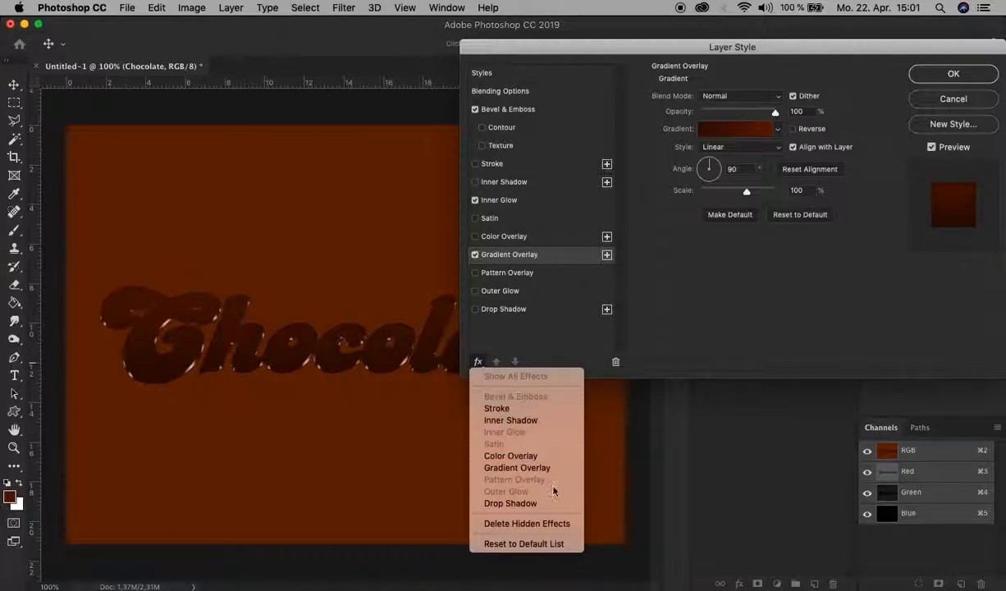
left_click(574, 531)
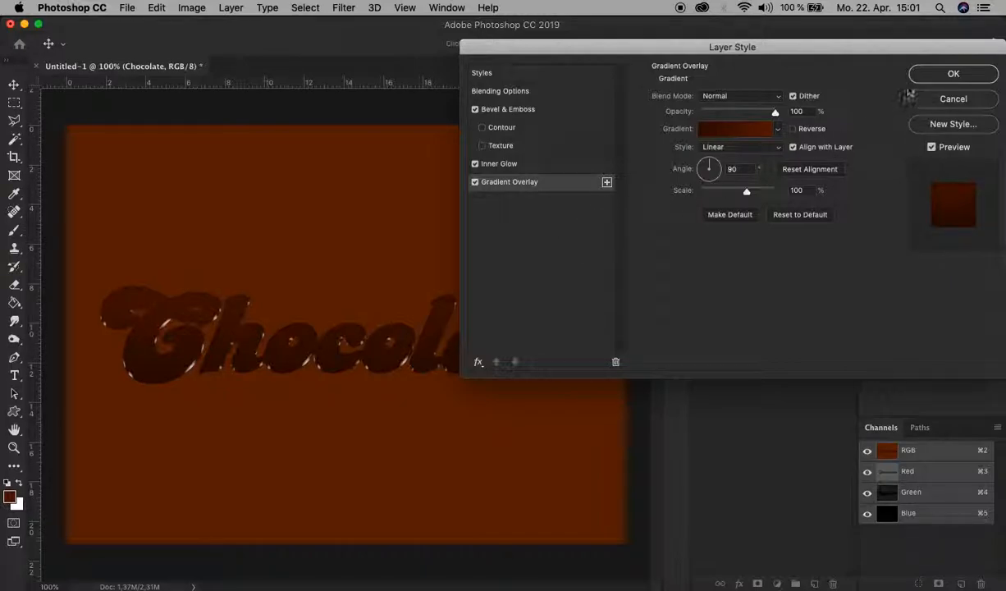
left_click(953, 74)
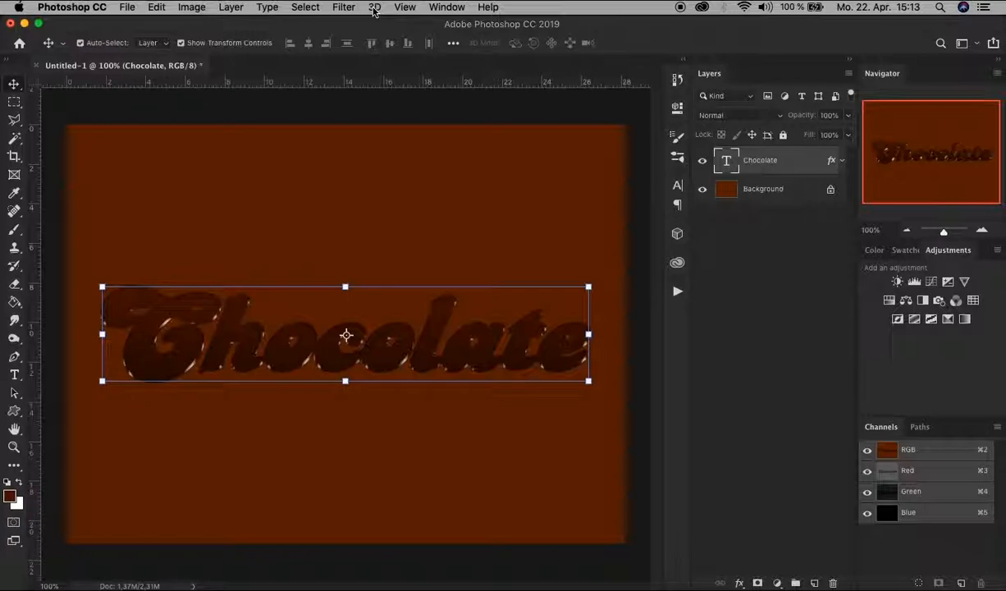
Duplicate the styled Chocolate text layer within the same document
key("super")
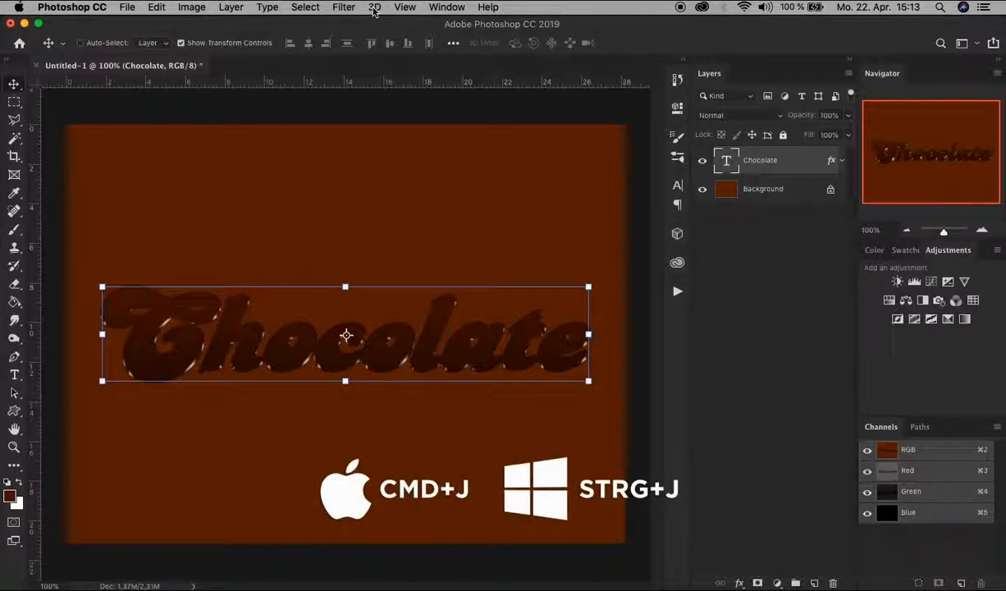
left_click(232, 7)
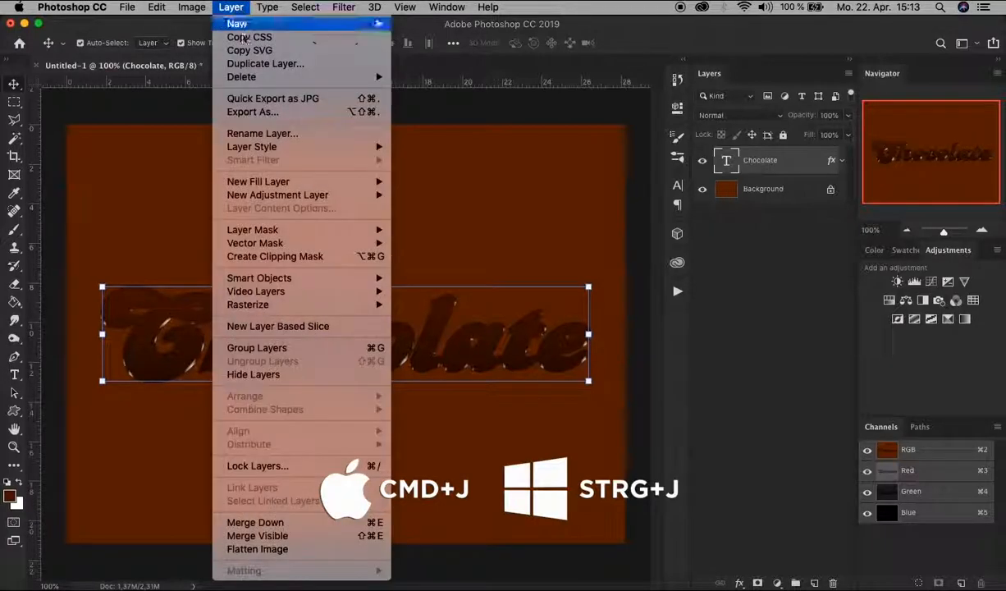
left_click(275, 63)
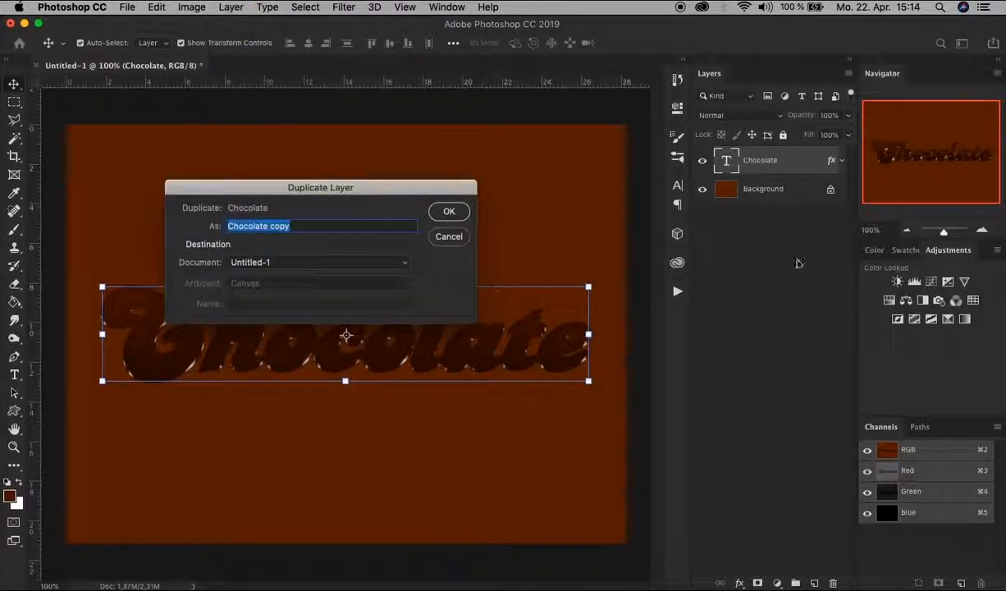
key("Return")
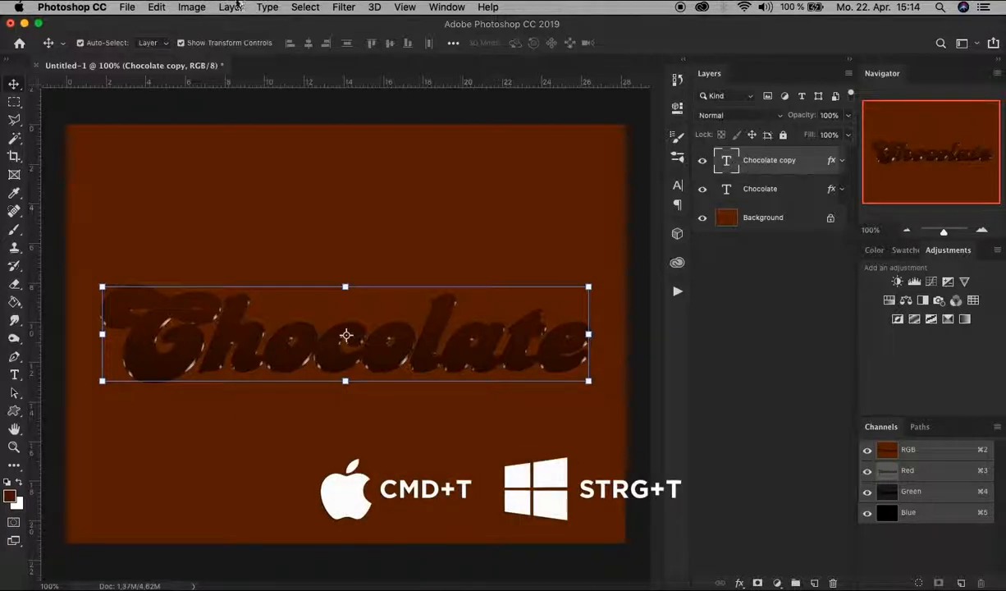
Free-transform the duplicated text layer, adding 0.5 px to both its X and Y positions, and commit the move
left_click(156, 8)
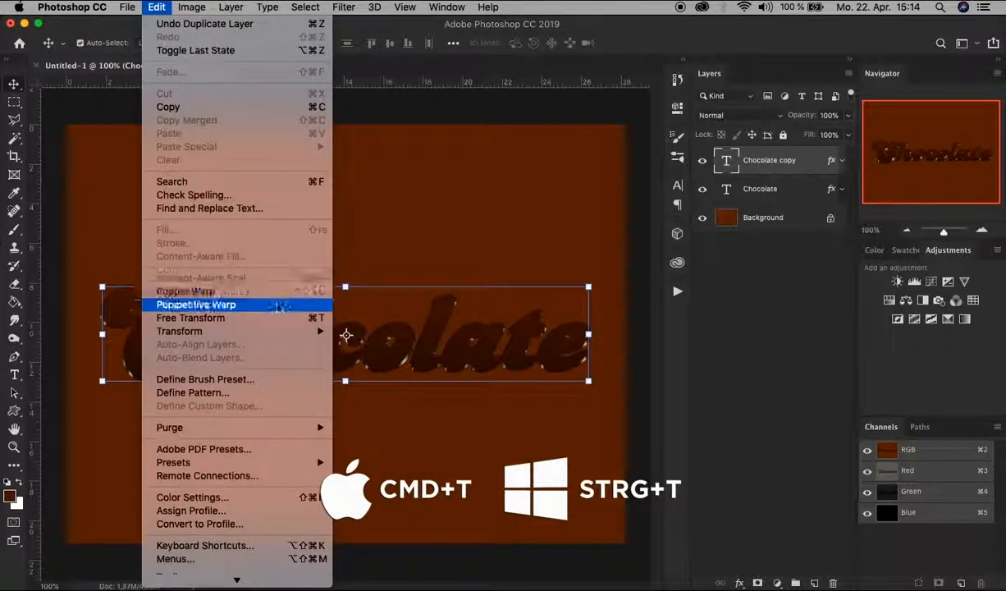
left_click(274, 318)
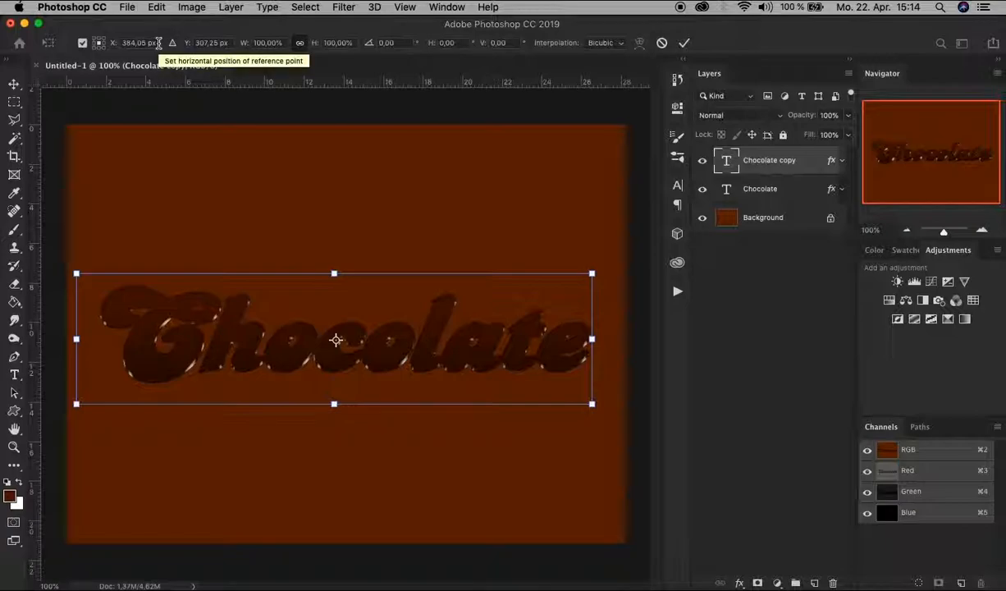
left_click(148, 43)
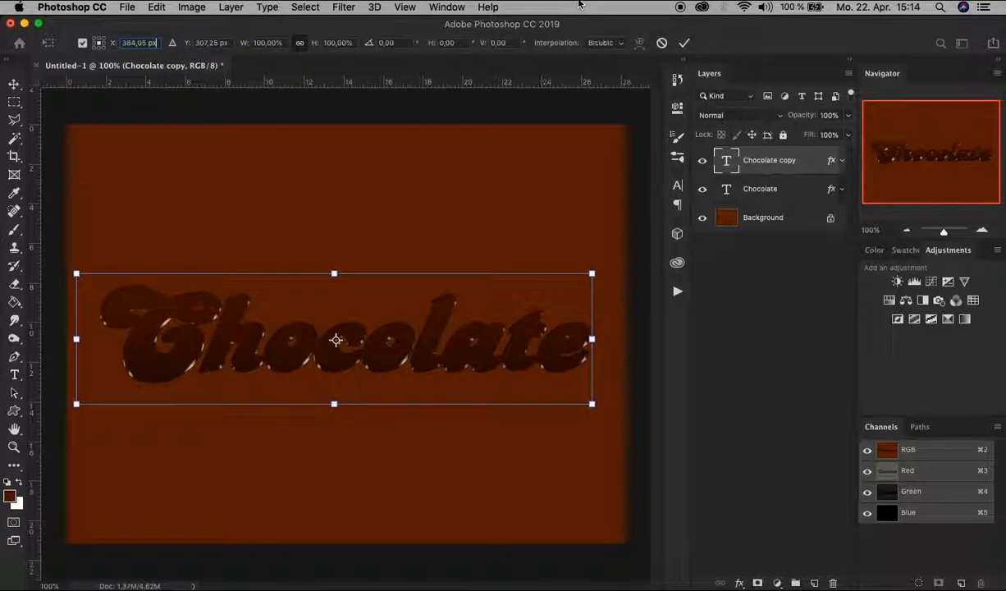
key("Right")
type("+0,5")
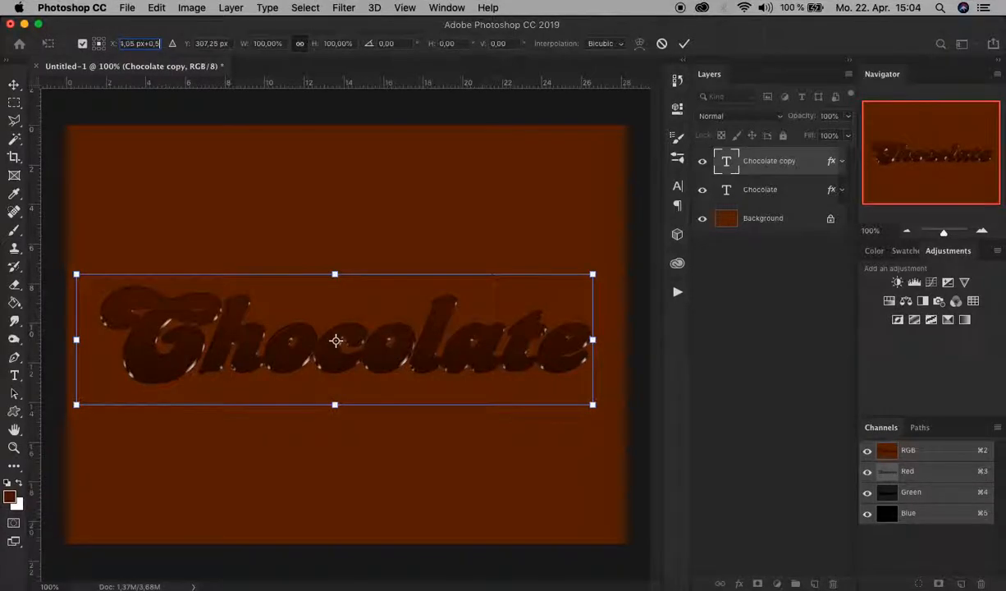
key("Tab")
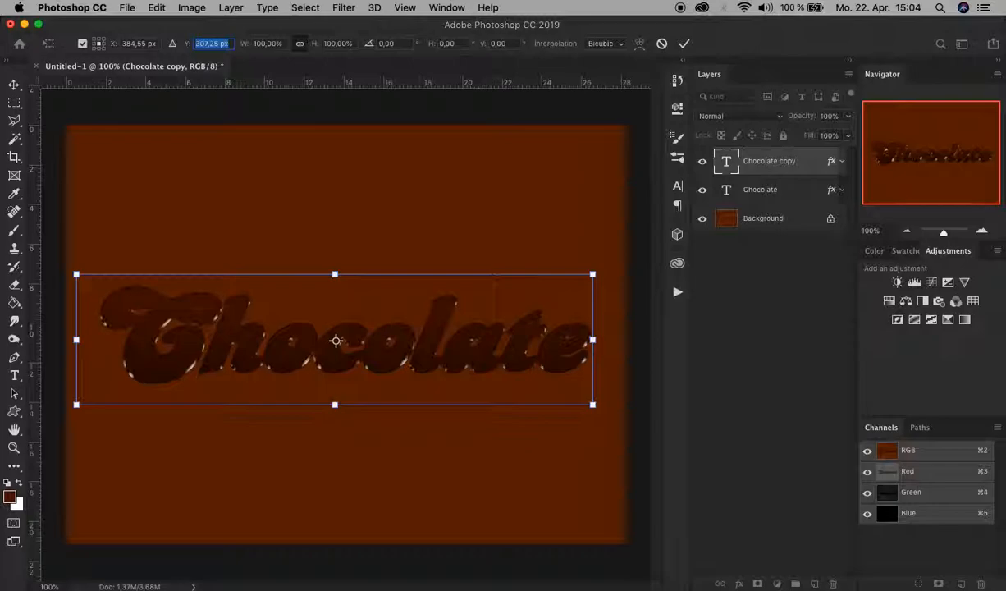
left_click(227, 43)
type("+0,5")
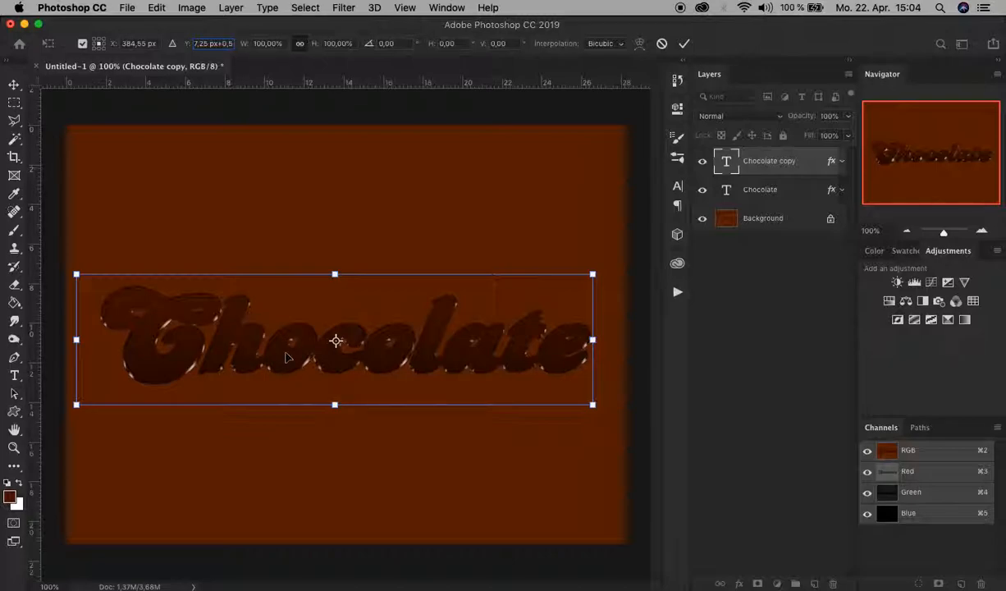
left_click(684, 45)
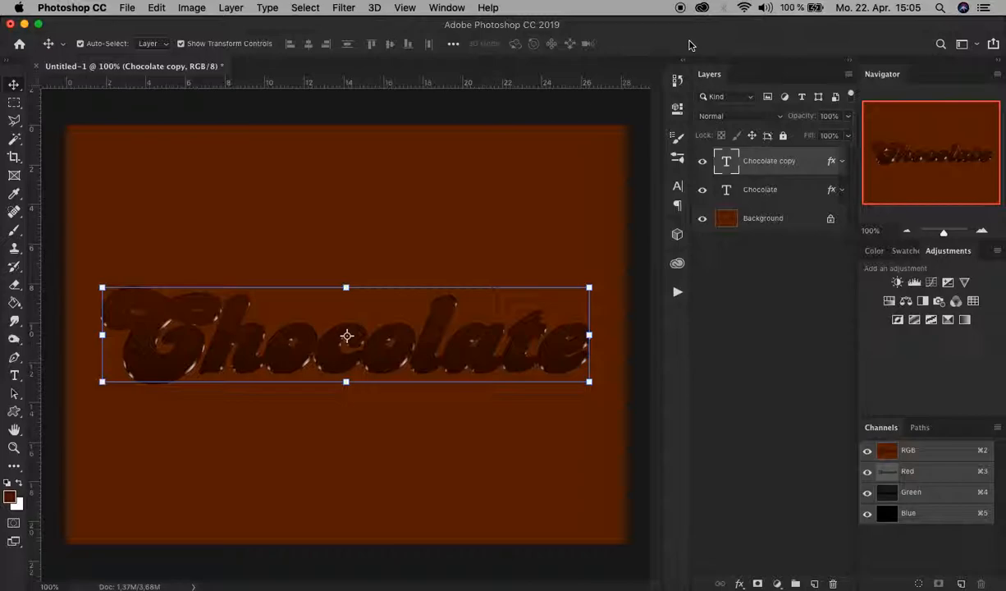
Remove the Bevel & Emboss effect from the Chocolate copy layer's style
double_click(832, 164)
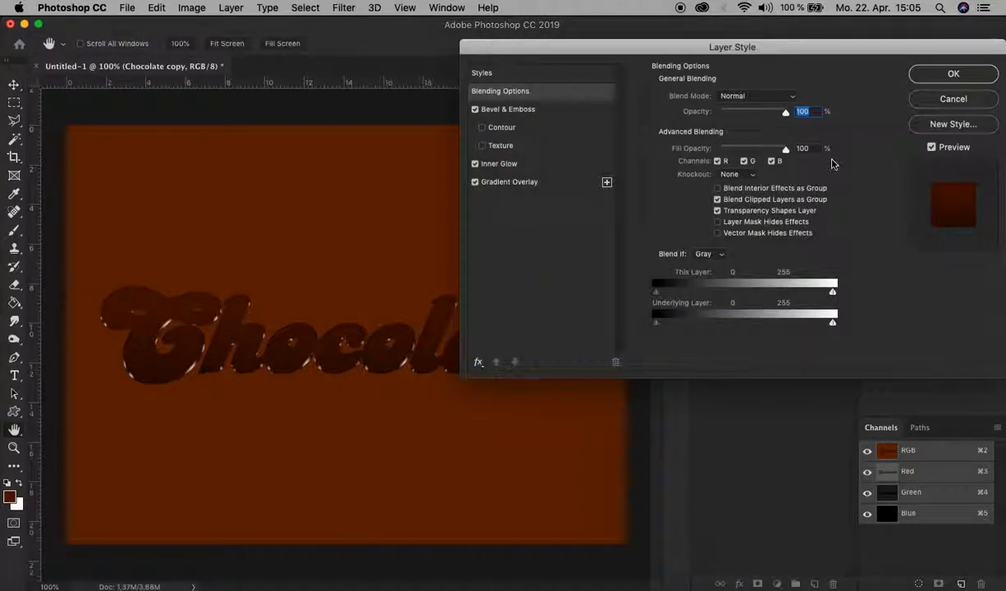
left_click(549, 110)
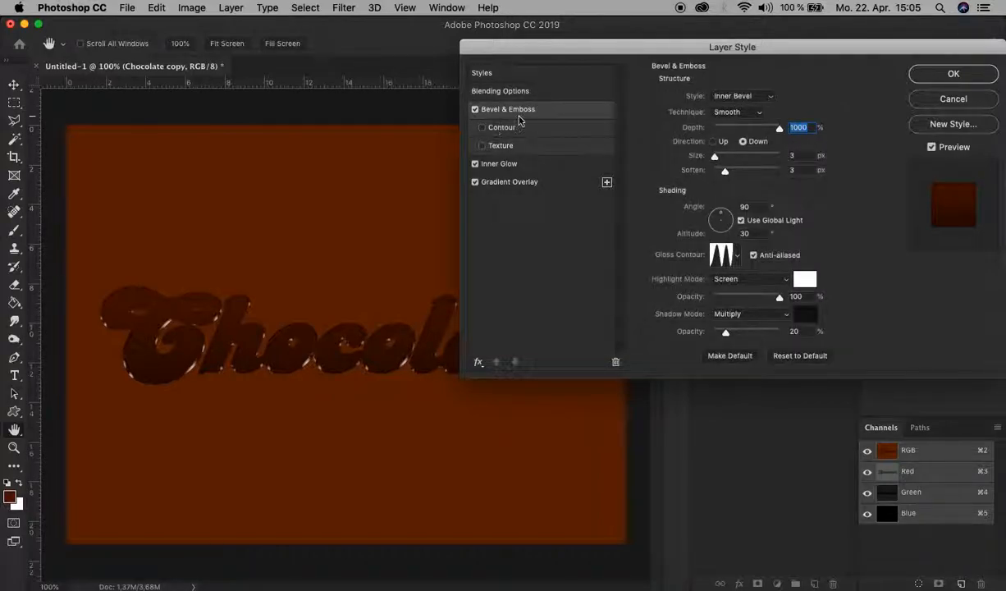
left_click(615, 363)
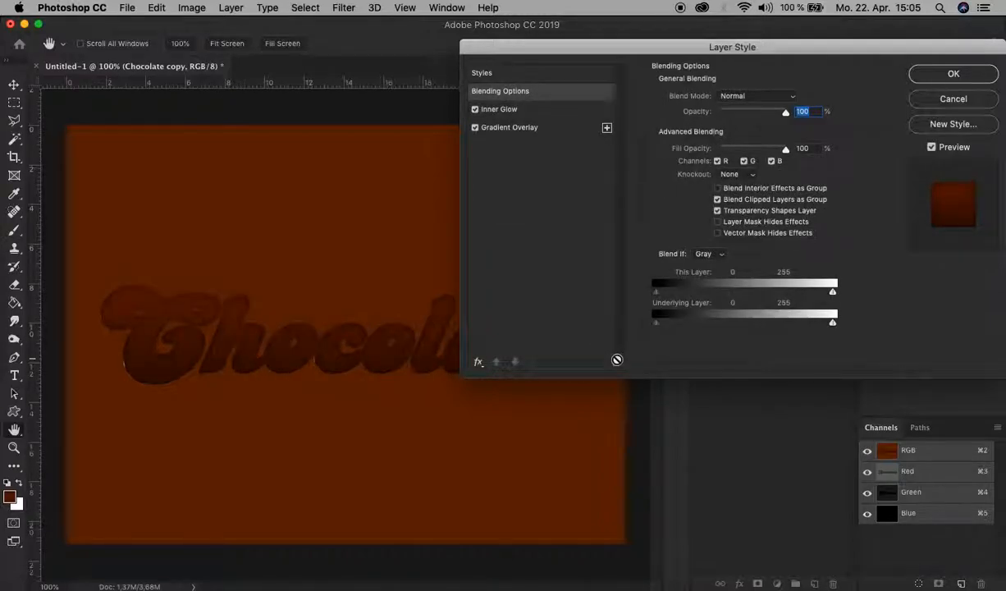
Apply the reduced layer style and move the Chocolate copy layer beneath the Chocolate layer
left_click(945, 73)
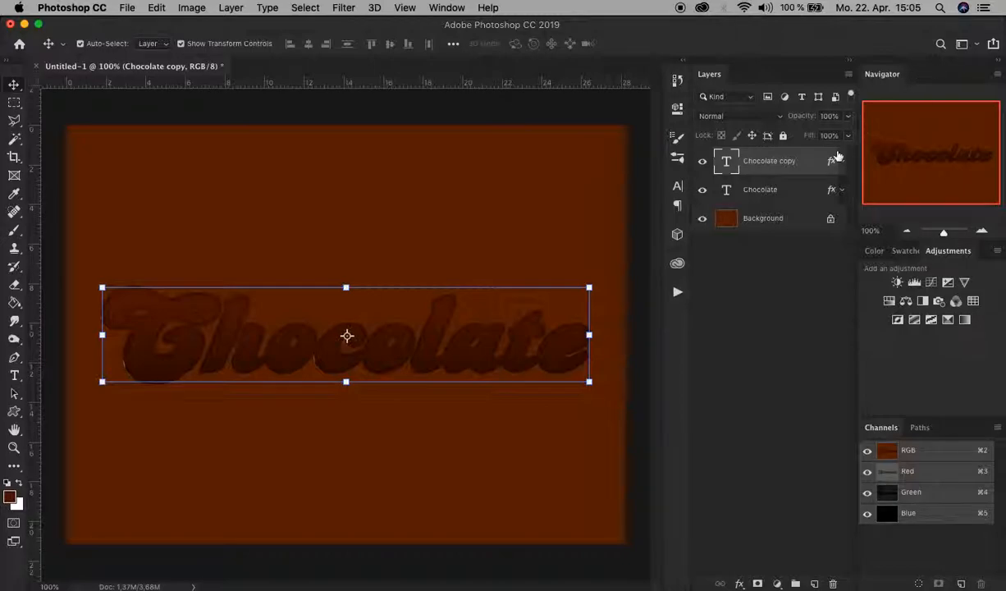
left_click_drag(801, 161, 808, 198)
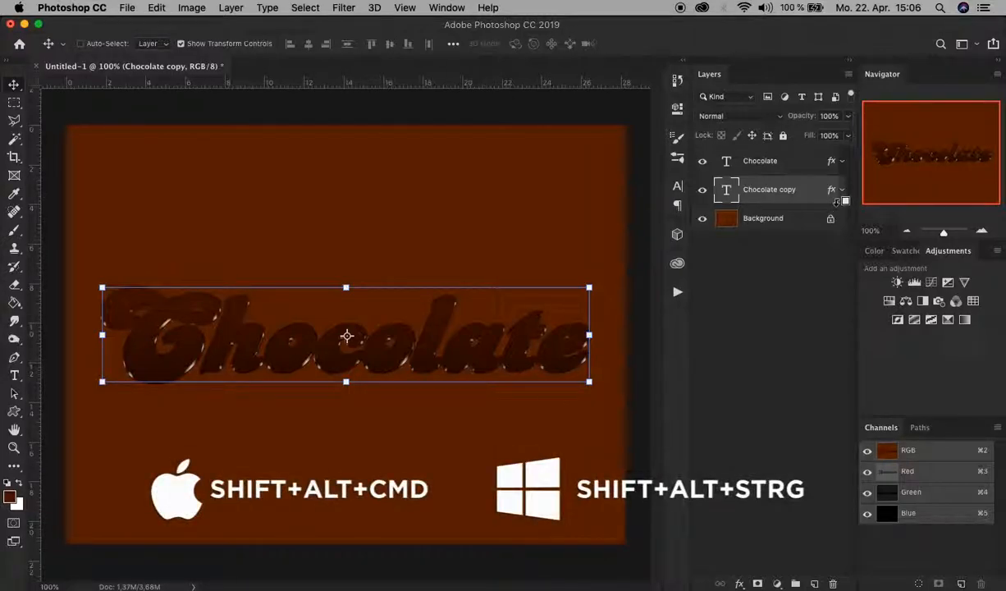
Repeat the last transform on successive duplicates of the Chocolate copy layer until Chocolate copy 20 exists
key("shift+alt+super+t")
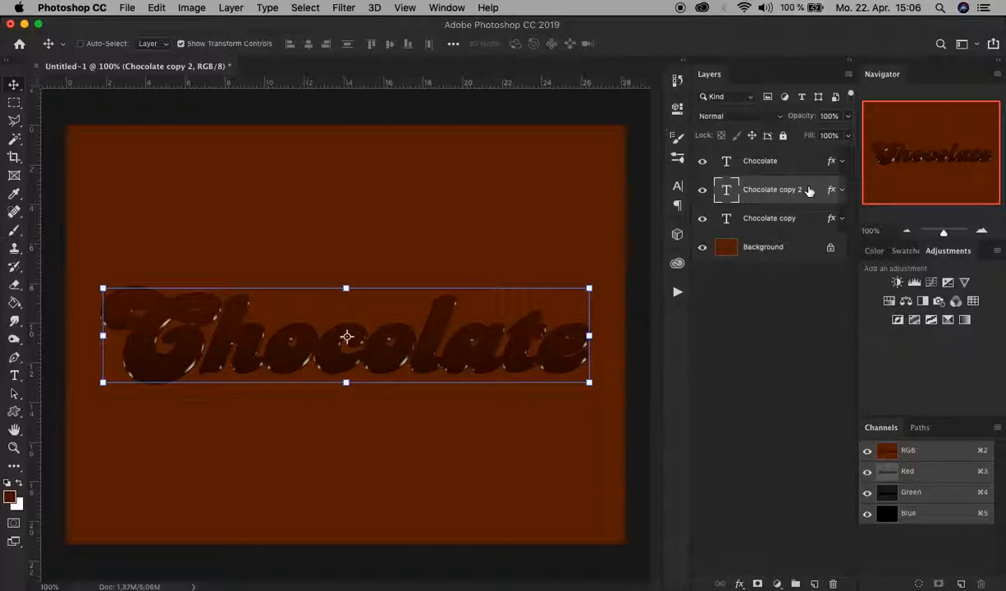
key("shift+alt+super+t")
key("shift+alt+super+t")
key("shift+alt+super+t")
key("shift+alt+super+t")
key("shift+alt+super+t")
key("shift+alt+super+t")
key("shift+alt+super+t")
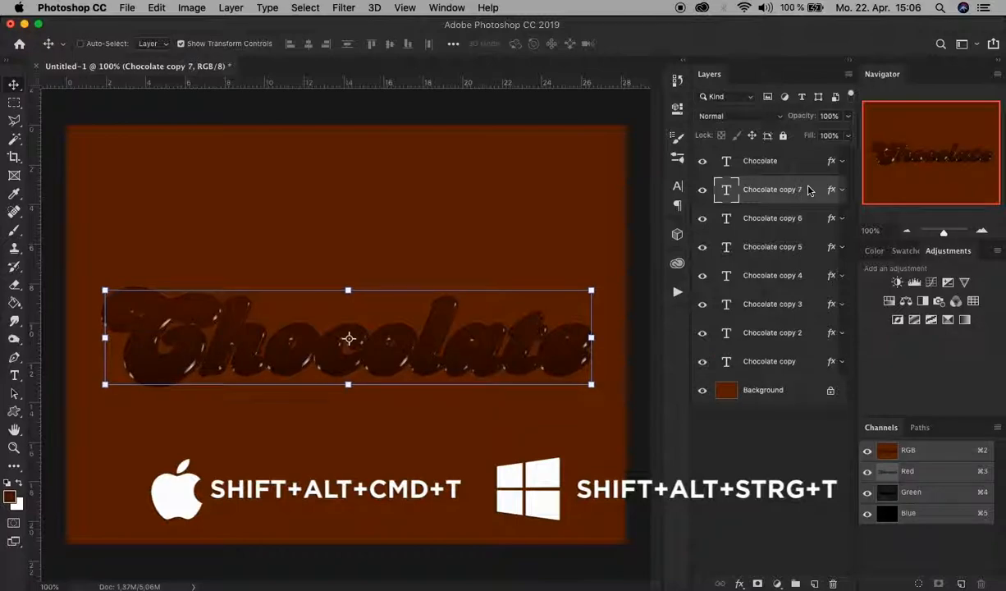
key("shift+alt+super+t")
key("shift+alt+super+t")
key("shift+alt+super+t")
key("shift+alt+super+t")
key("shift+alt+super+t")
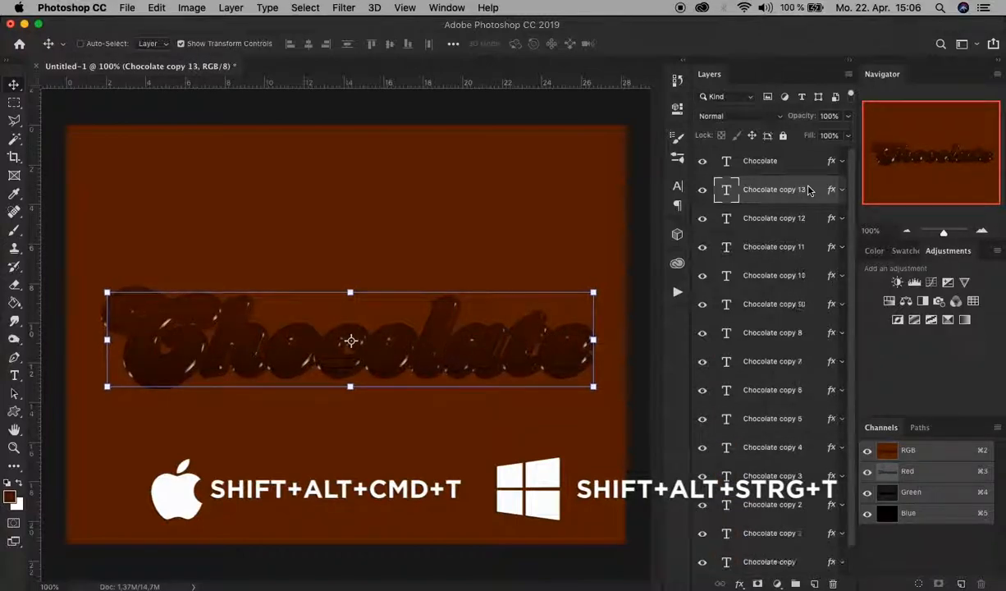
key("shift+alt+super+t")
key("shift+alt+super+t")
key("shift+alt+super+t")
key("shift+alt+super+t")
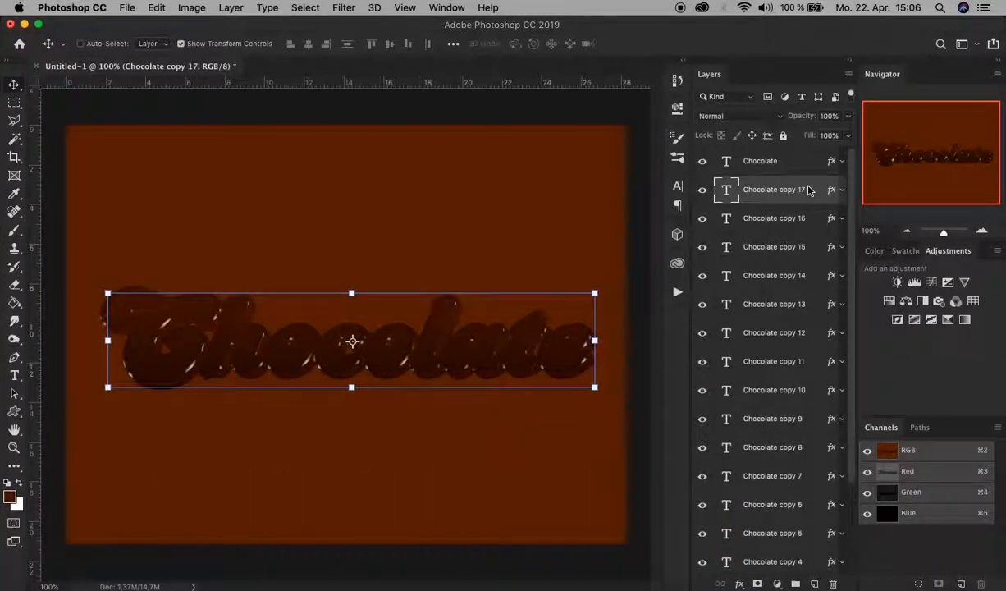
key("shift+alt+super+t")
key("shift+alt+super+t")
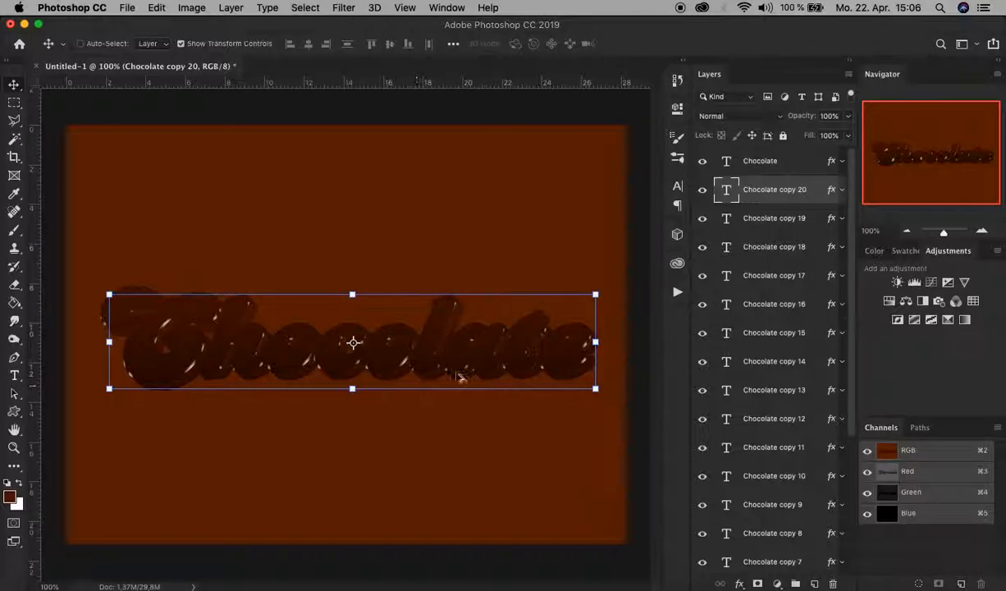
Select all the layers from Chocolate copy 20 down to Chocolate copy and reverse their stacking order
key("super")
scroll(789, 478, "down", 5)
scroll(790, 475, "up", 5)
scroll(775, 307, "down", 5)
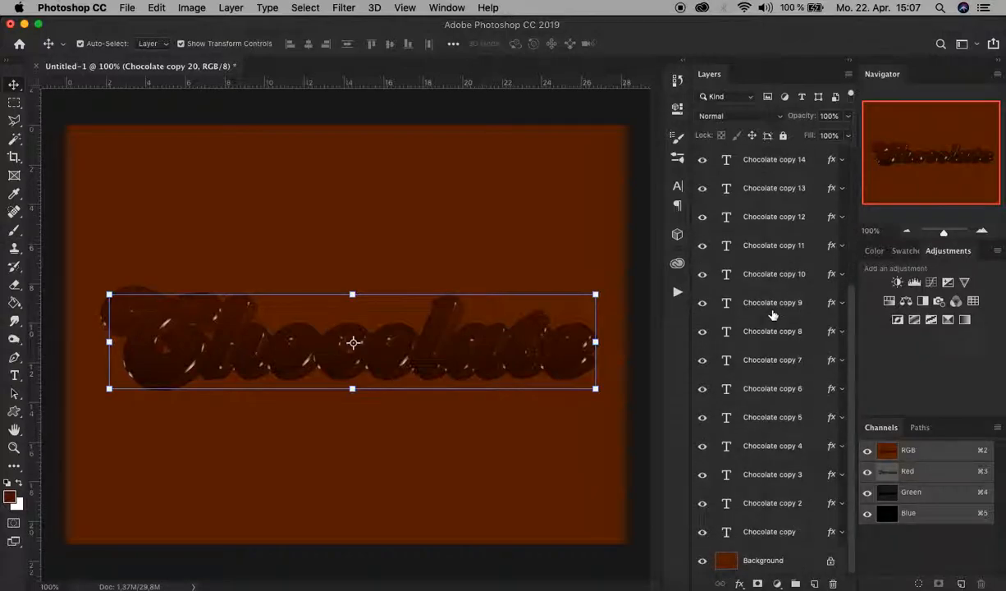
left_click(794, 531, "shift")
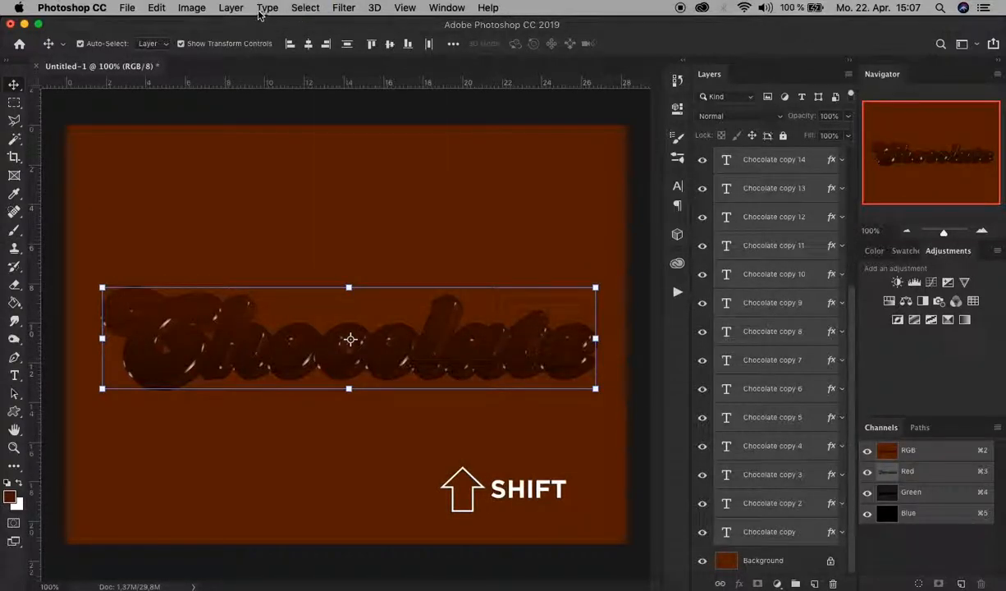
left_click(232, 7)
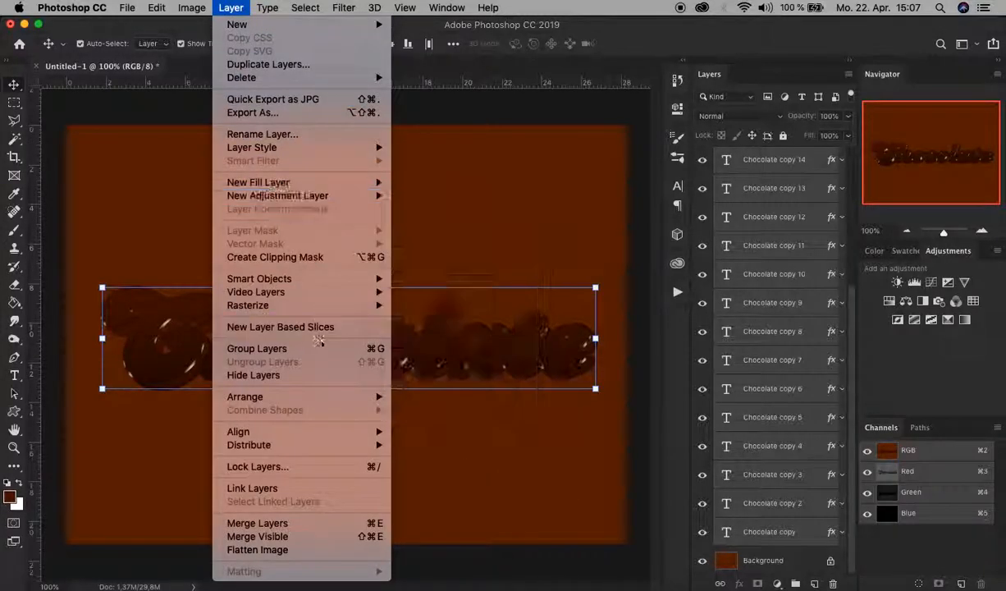
mouse_move(355, 403)
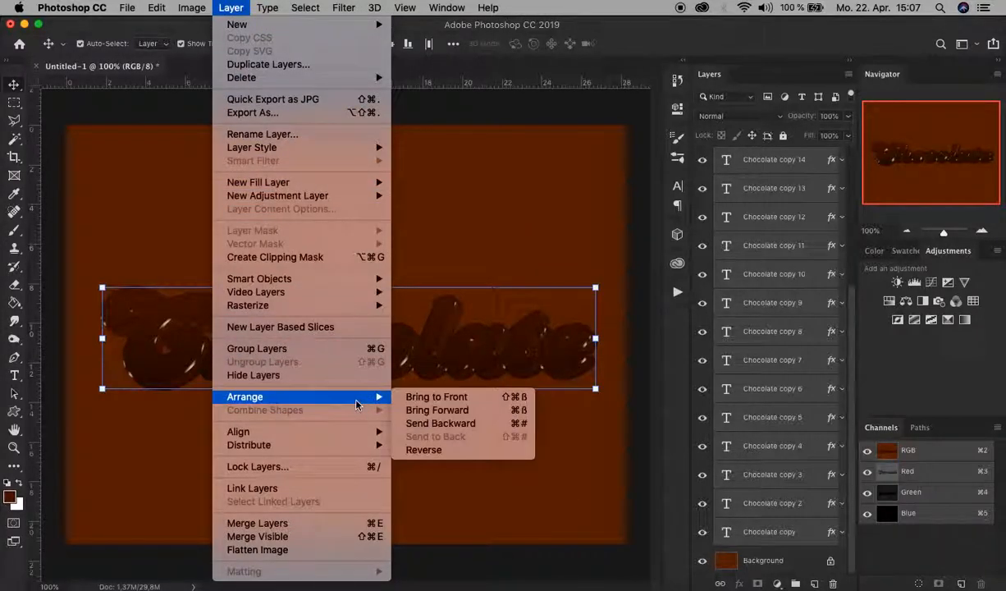
left_click(457, 450)
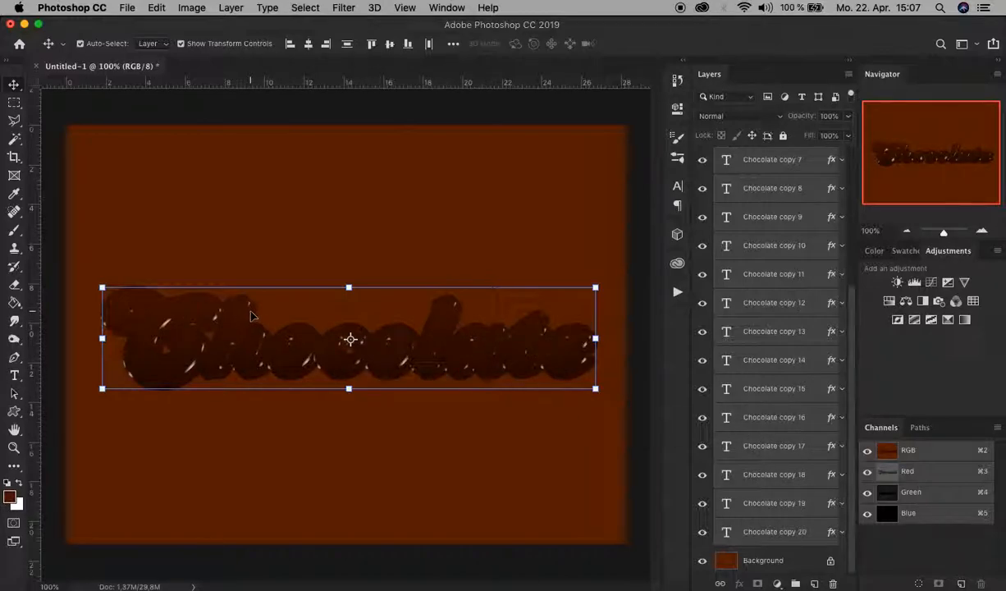
Group the selected Chocolate copy layers and check the group by switching its visibility off and on
scroll(809, 240, "up", 5)
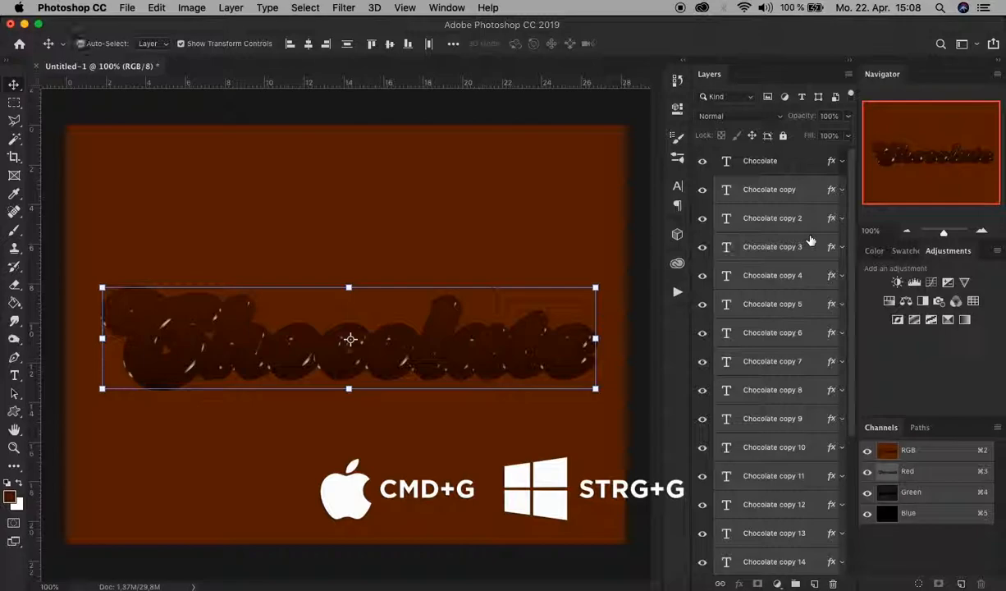
left_click(230, 7)
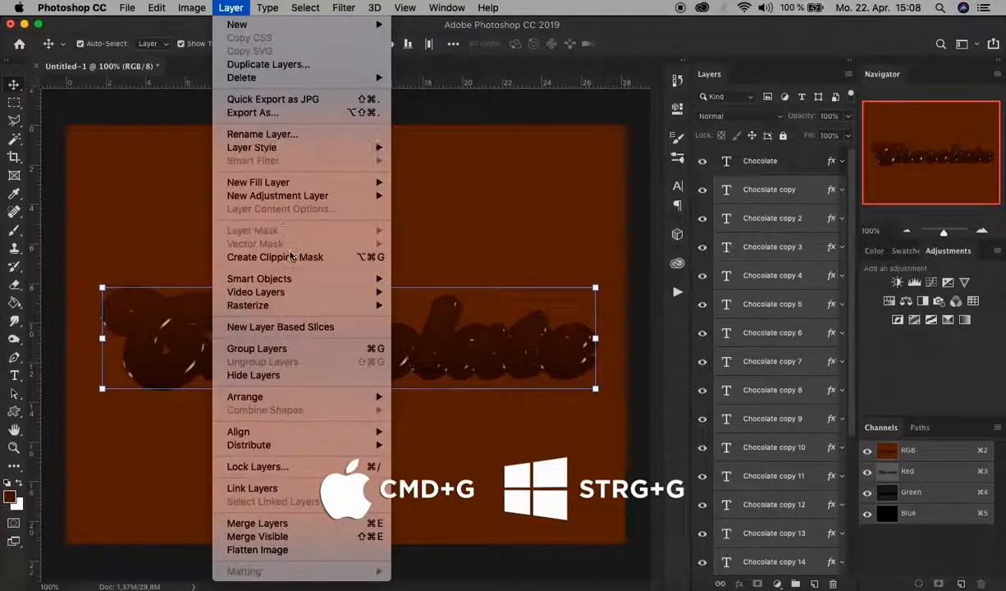
left_click(308, 347)
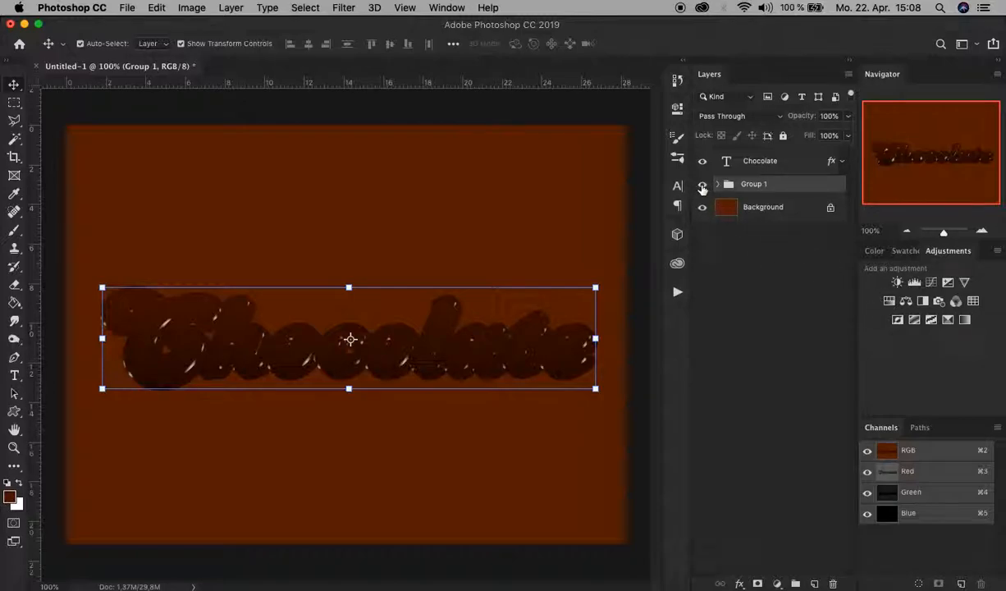
left_click(702, 186)
left_click(702, 186)
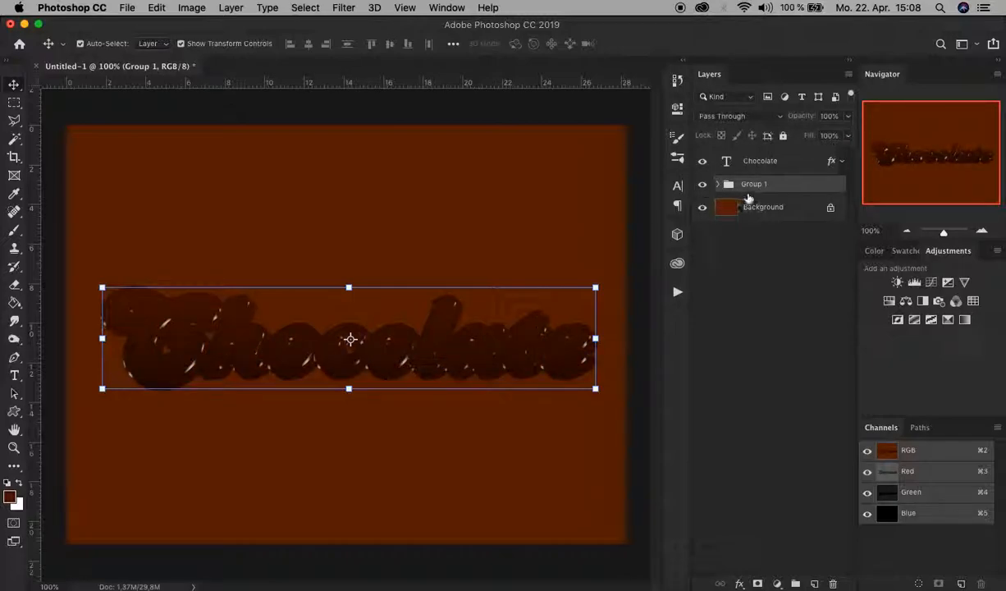
Rename the group of Chocolate copies as extrusion
double_click(753, 184)
type("extrusion")
key("Return")
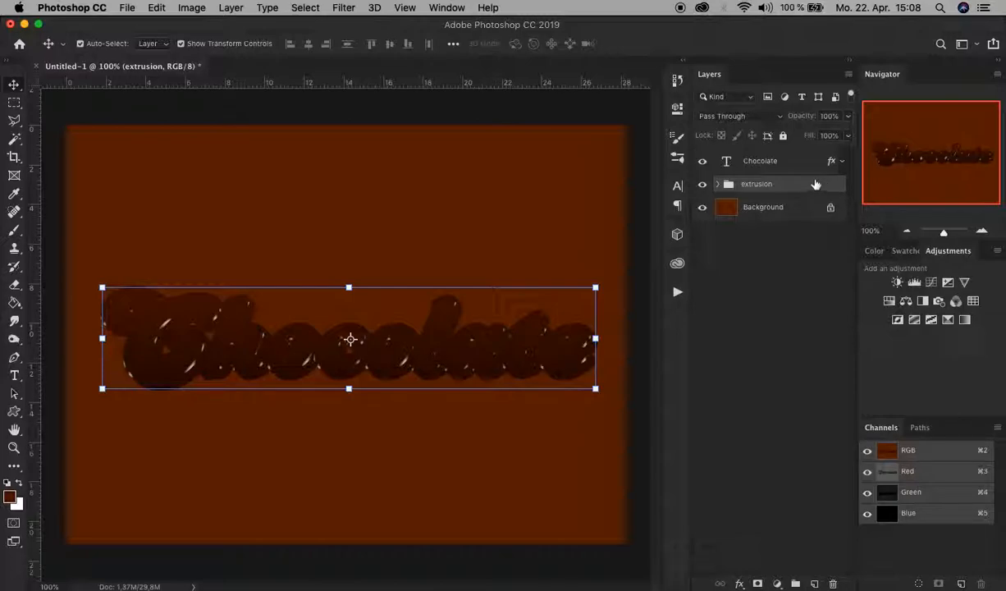
Add a black Color Overlay to the extrusion group with Multiply blend mode and 20% opacity, apply it and deselect the group
left_click(739, 583)
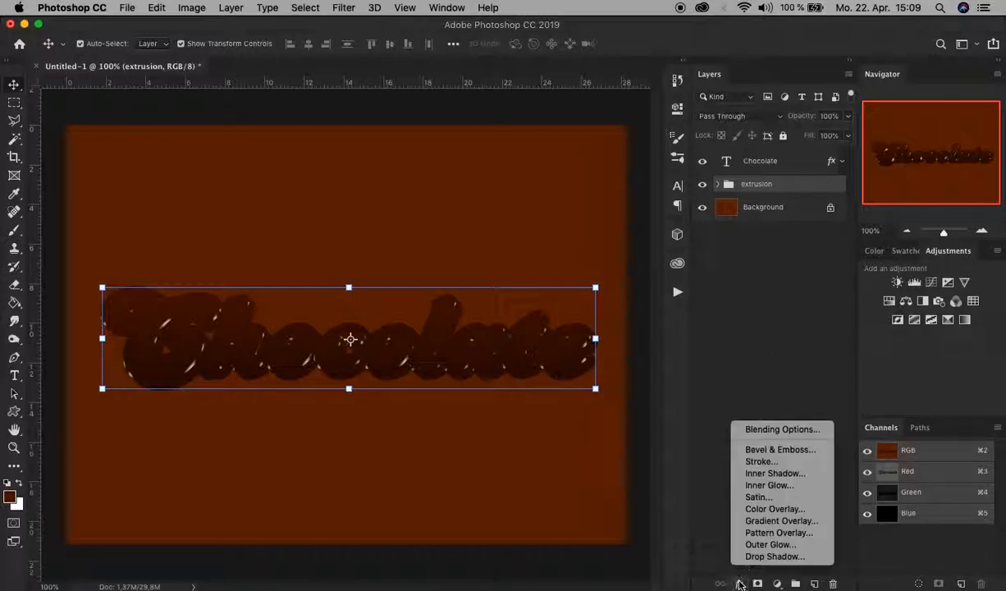
left_click(773, 510)
left_click(718, 101)
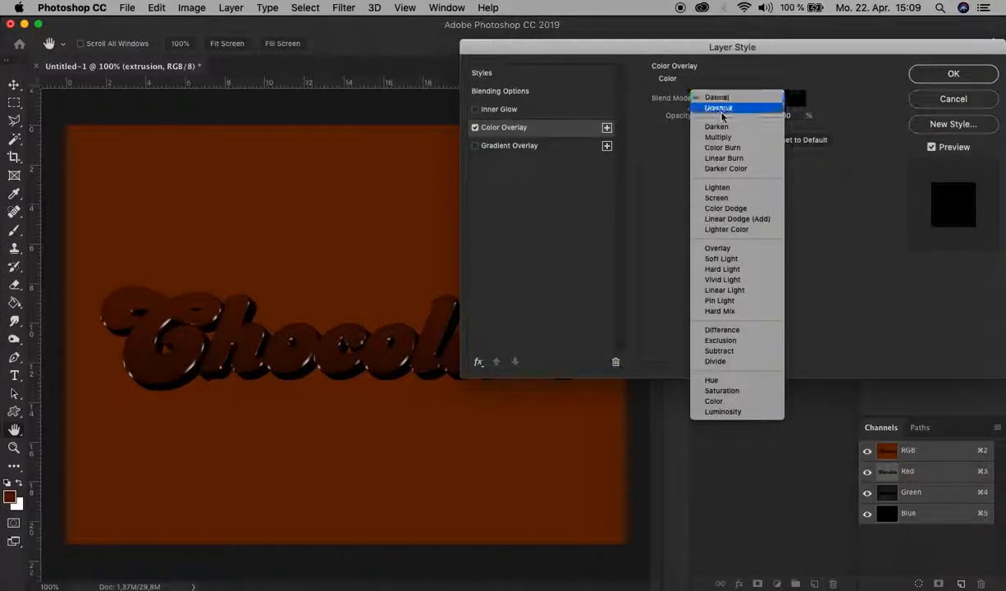
left_click(718, 137)
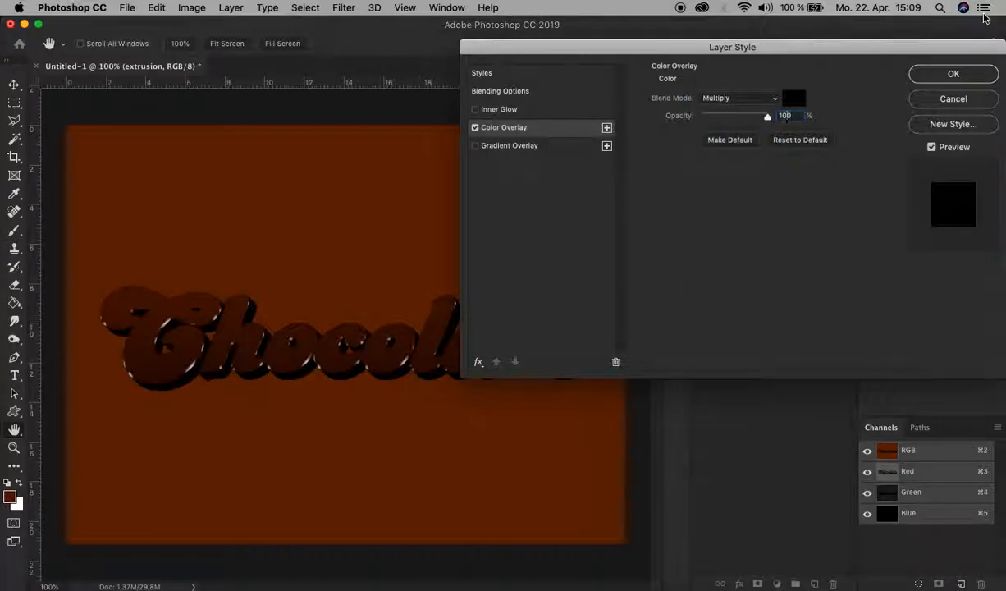
type("20")
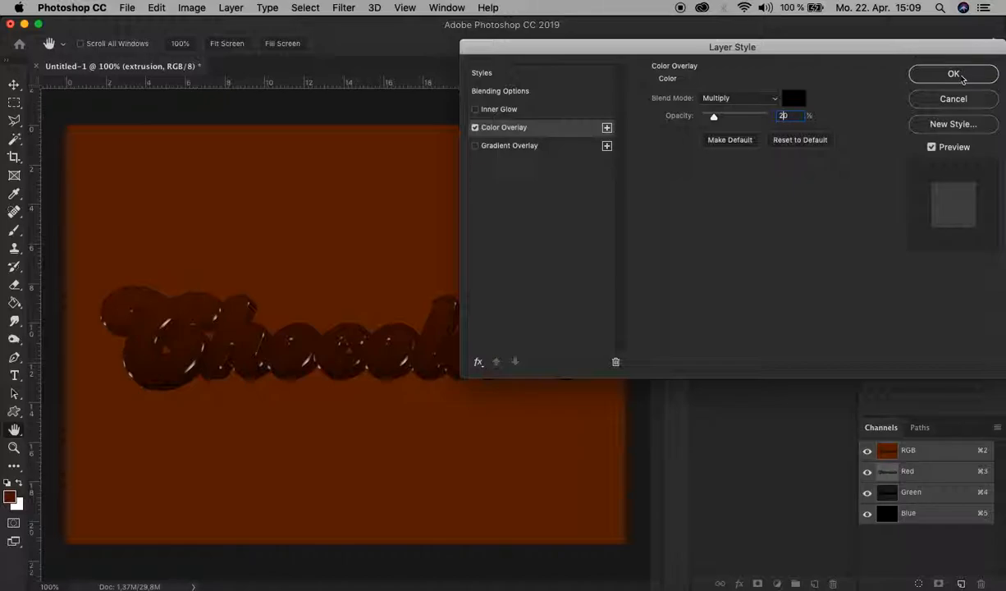
left_click(956, 74)
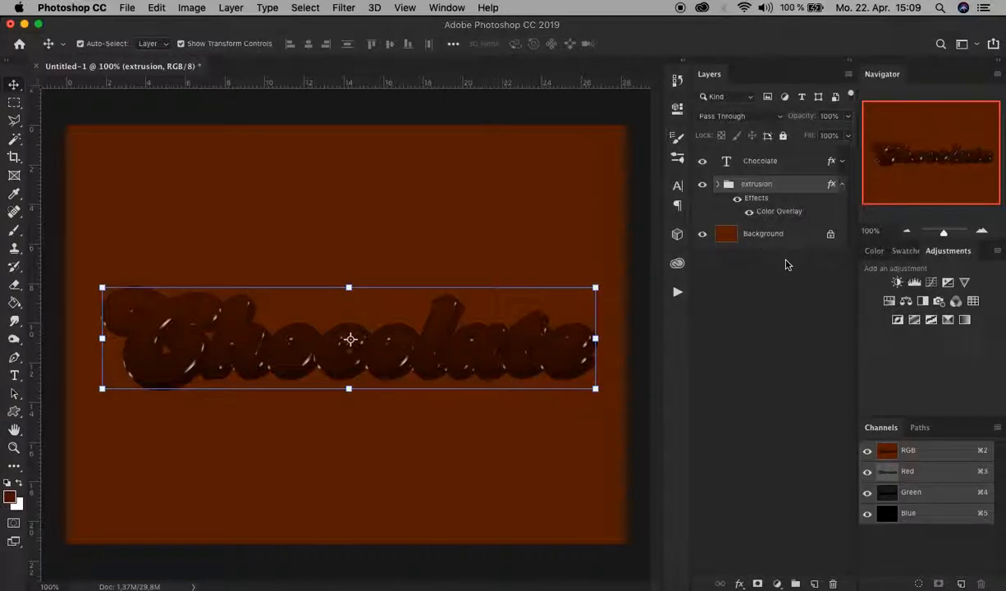
left_click(785, 264)
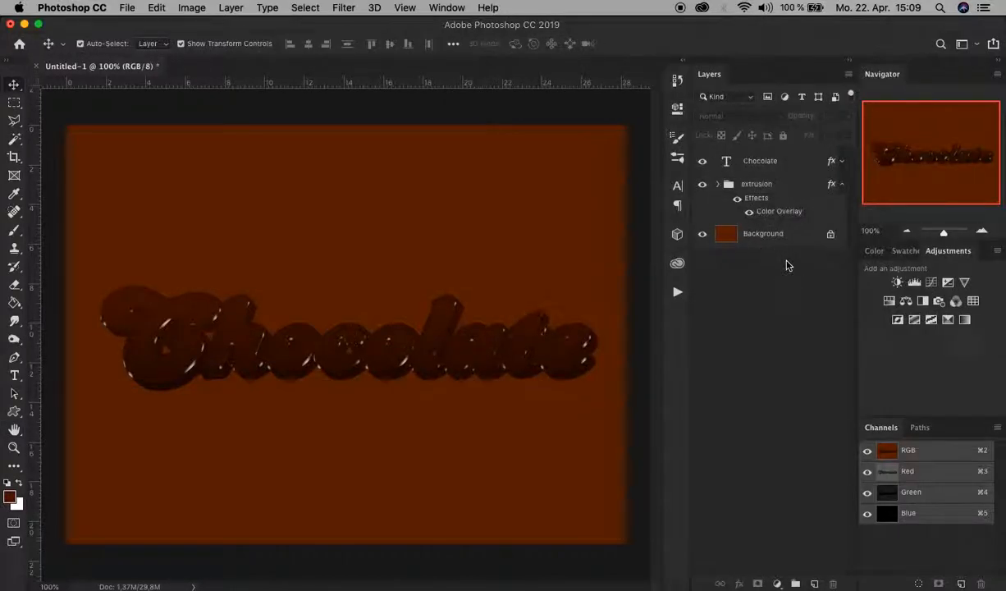